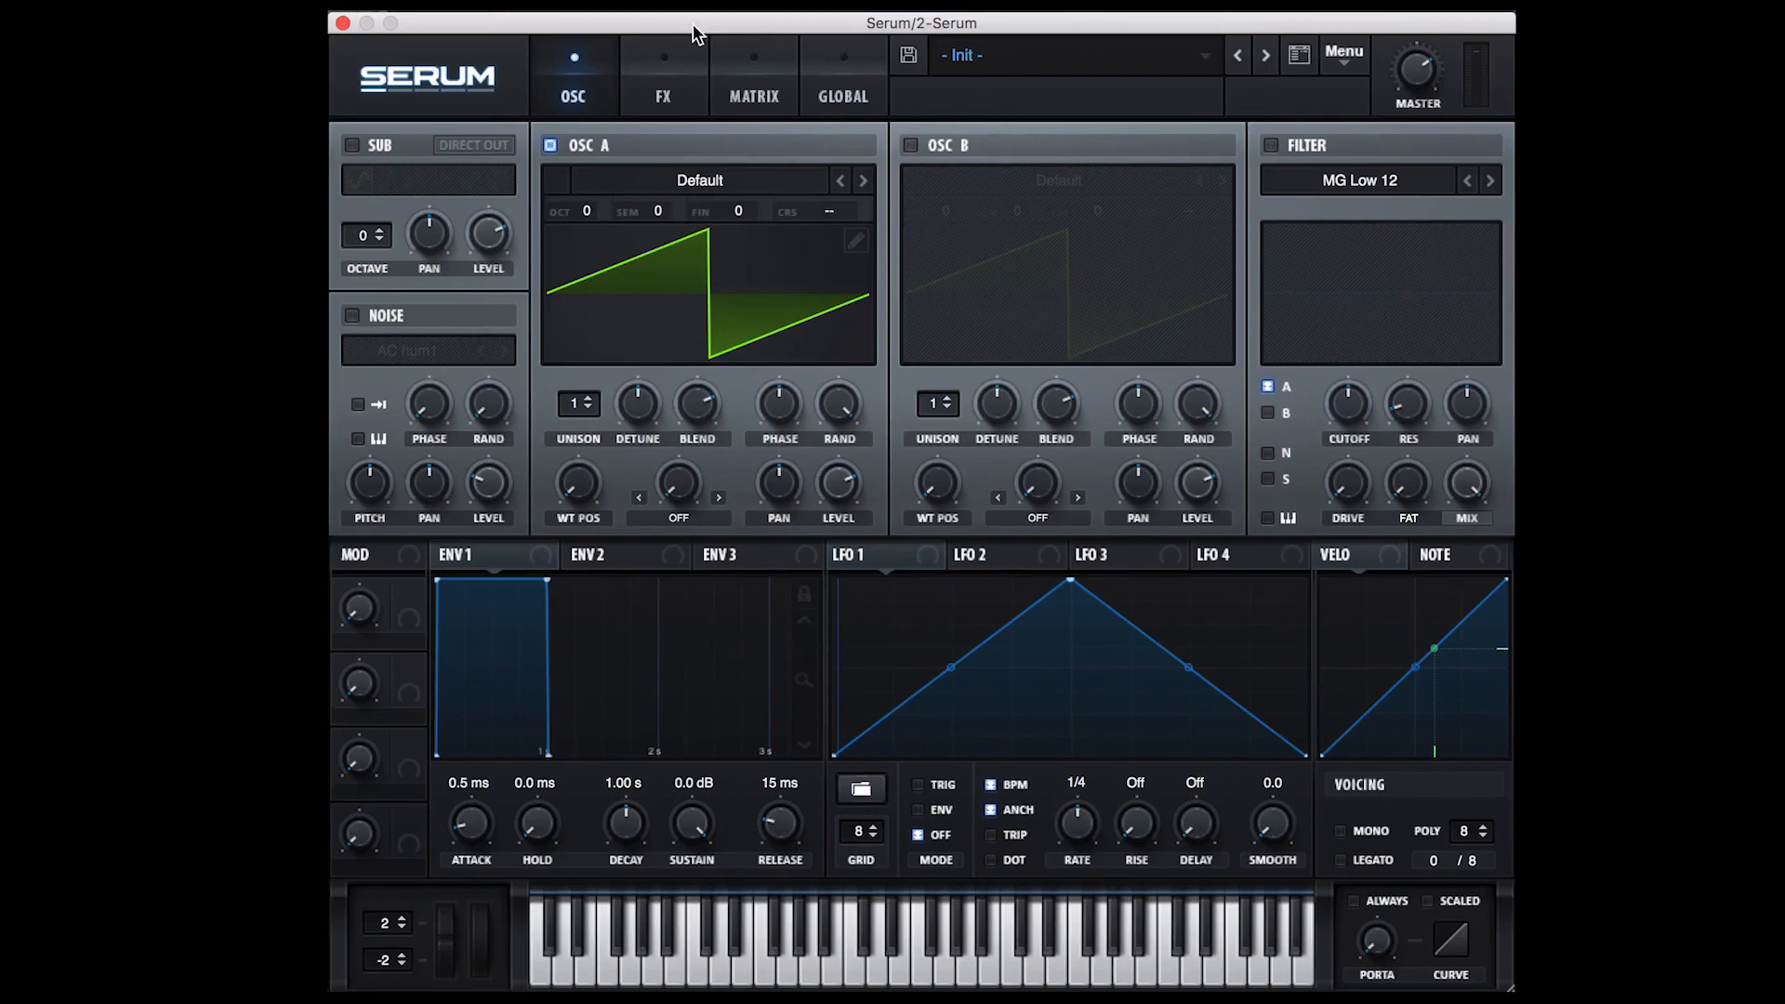
Load the Analog_BD_Sin wavetable from the Analog category into oscillator A
click(697, 177)
mouse_move(694, 210)
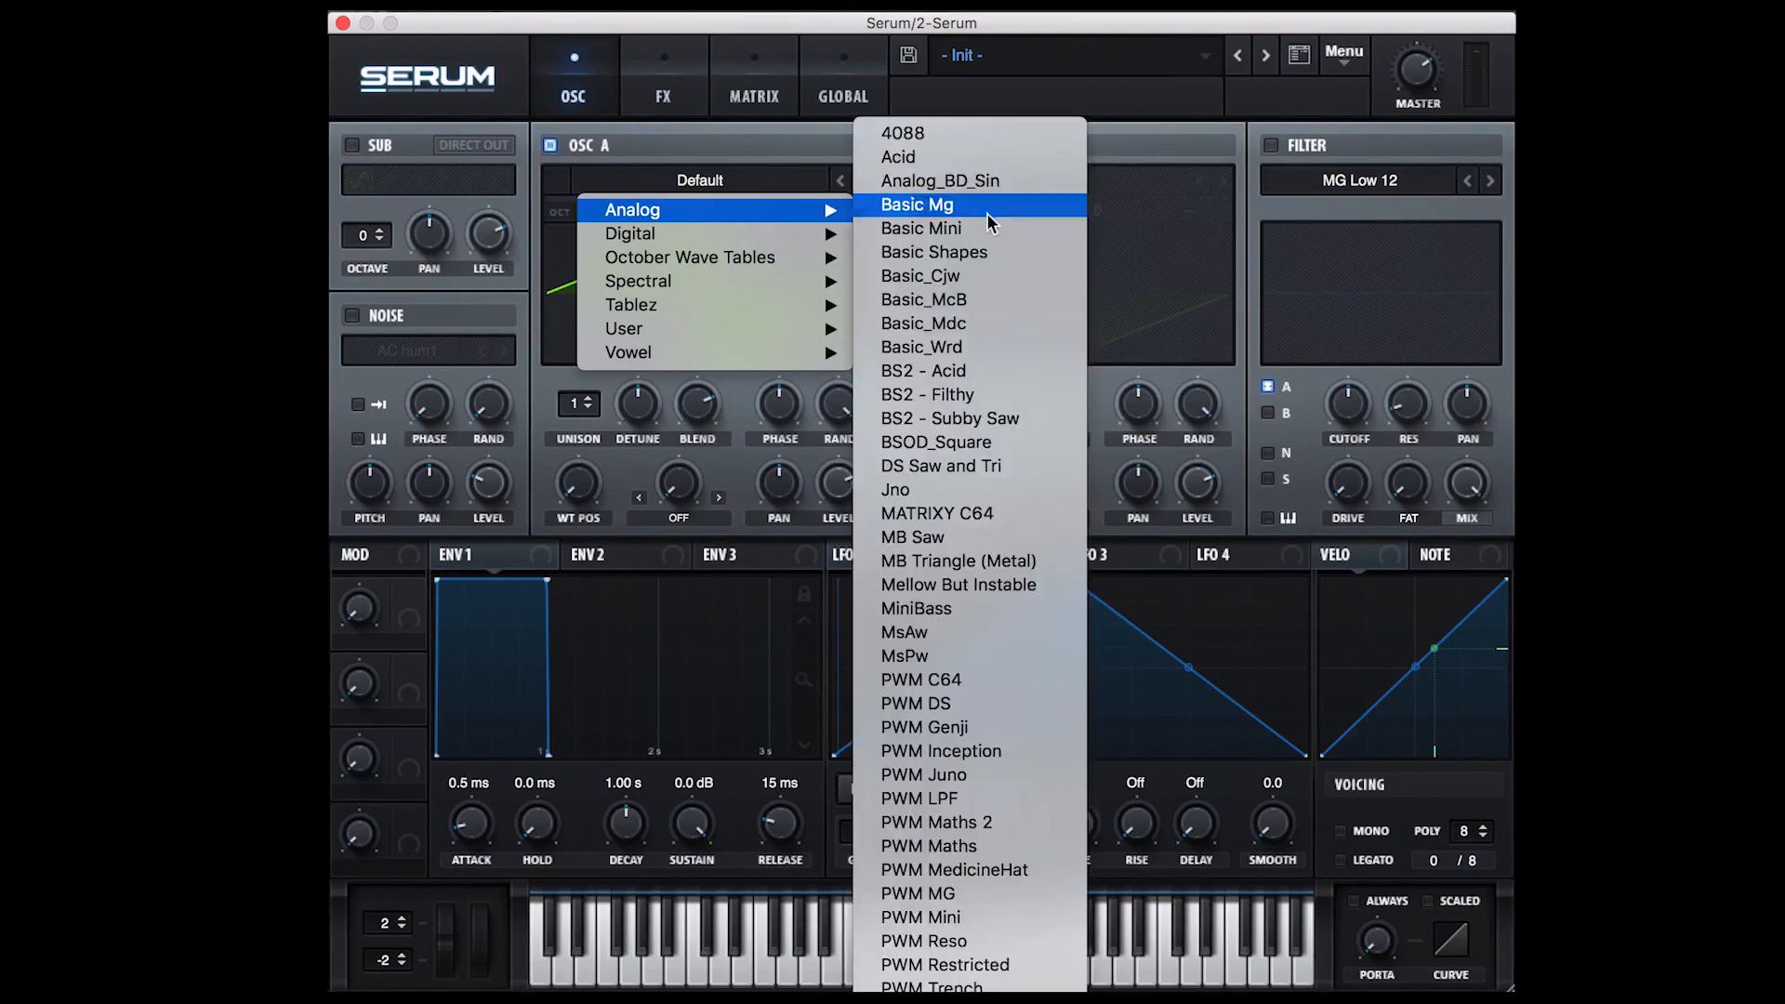
click(953, 180)
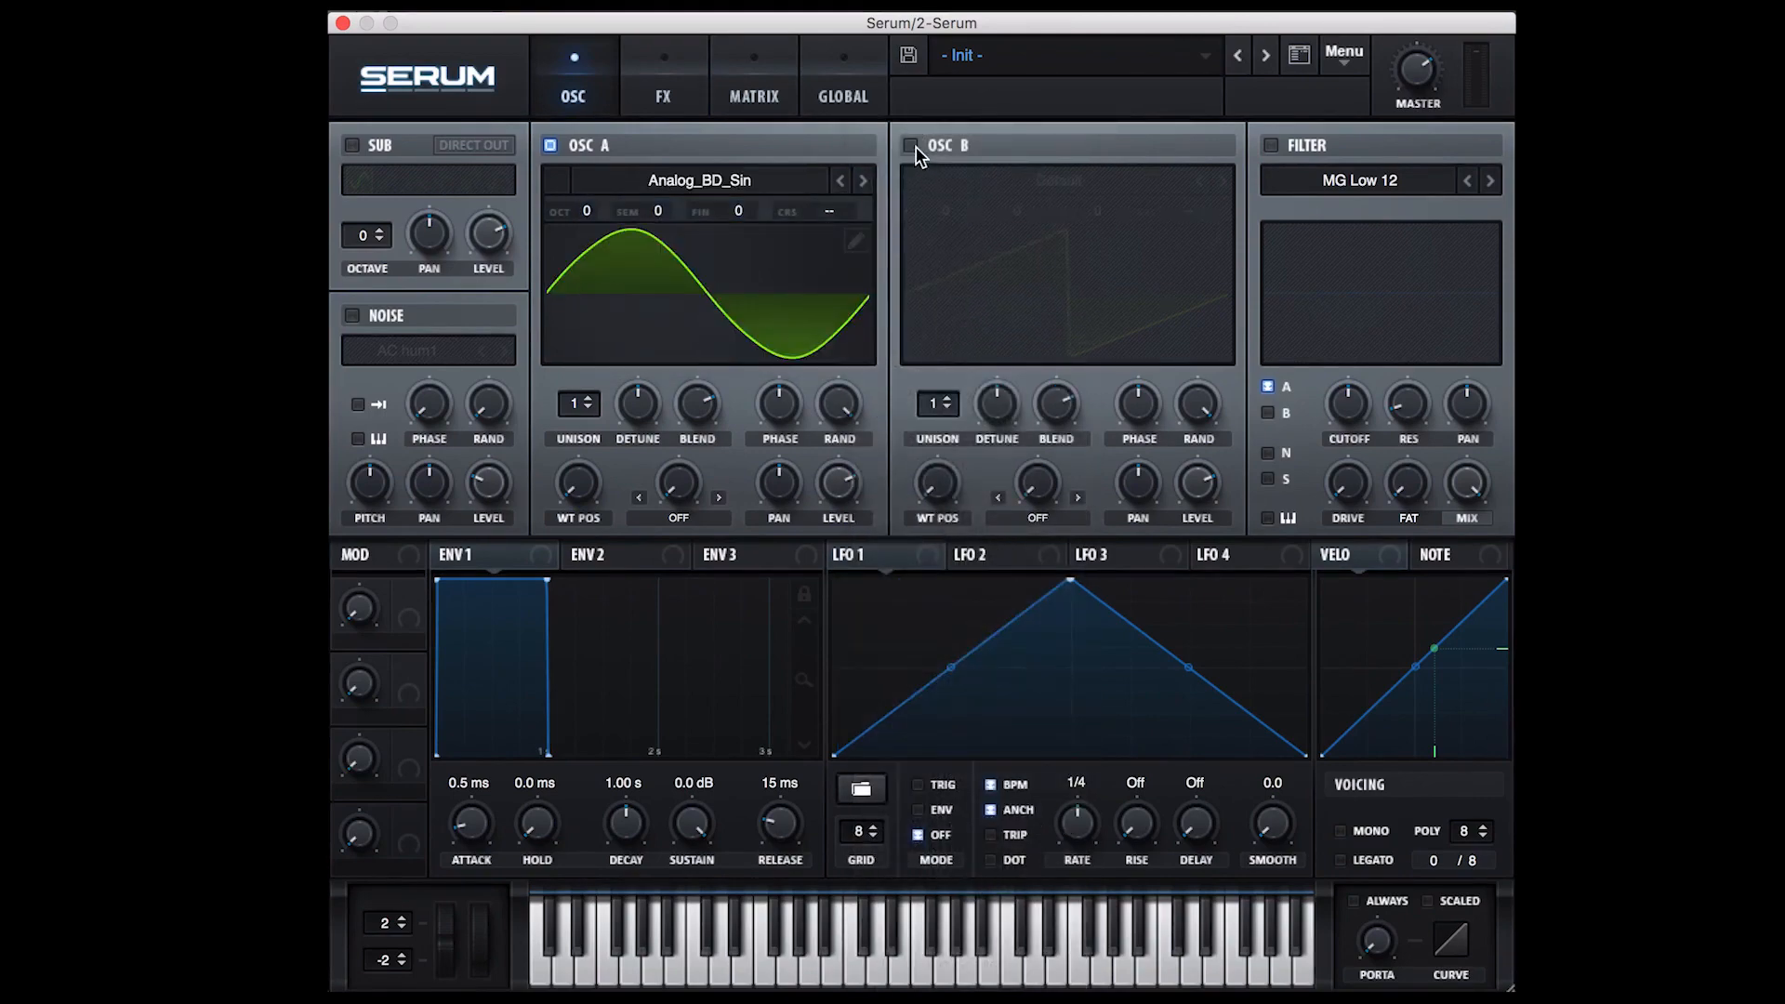
Enable oscillator B and load the Basic_Wrd wavetable from the Analog category into it
click(910, 145)
click(985, 178)
mouse_move(1009, 210)
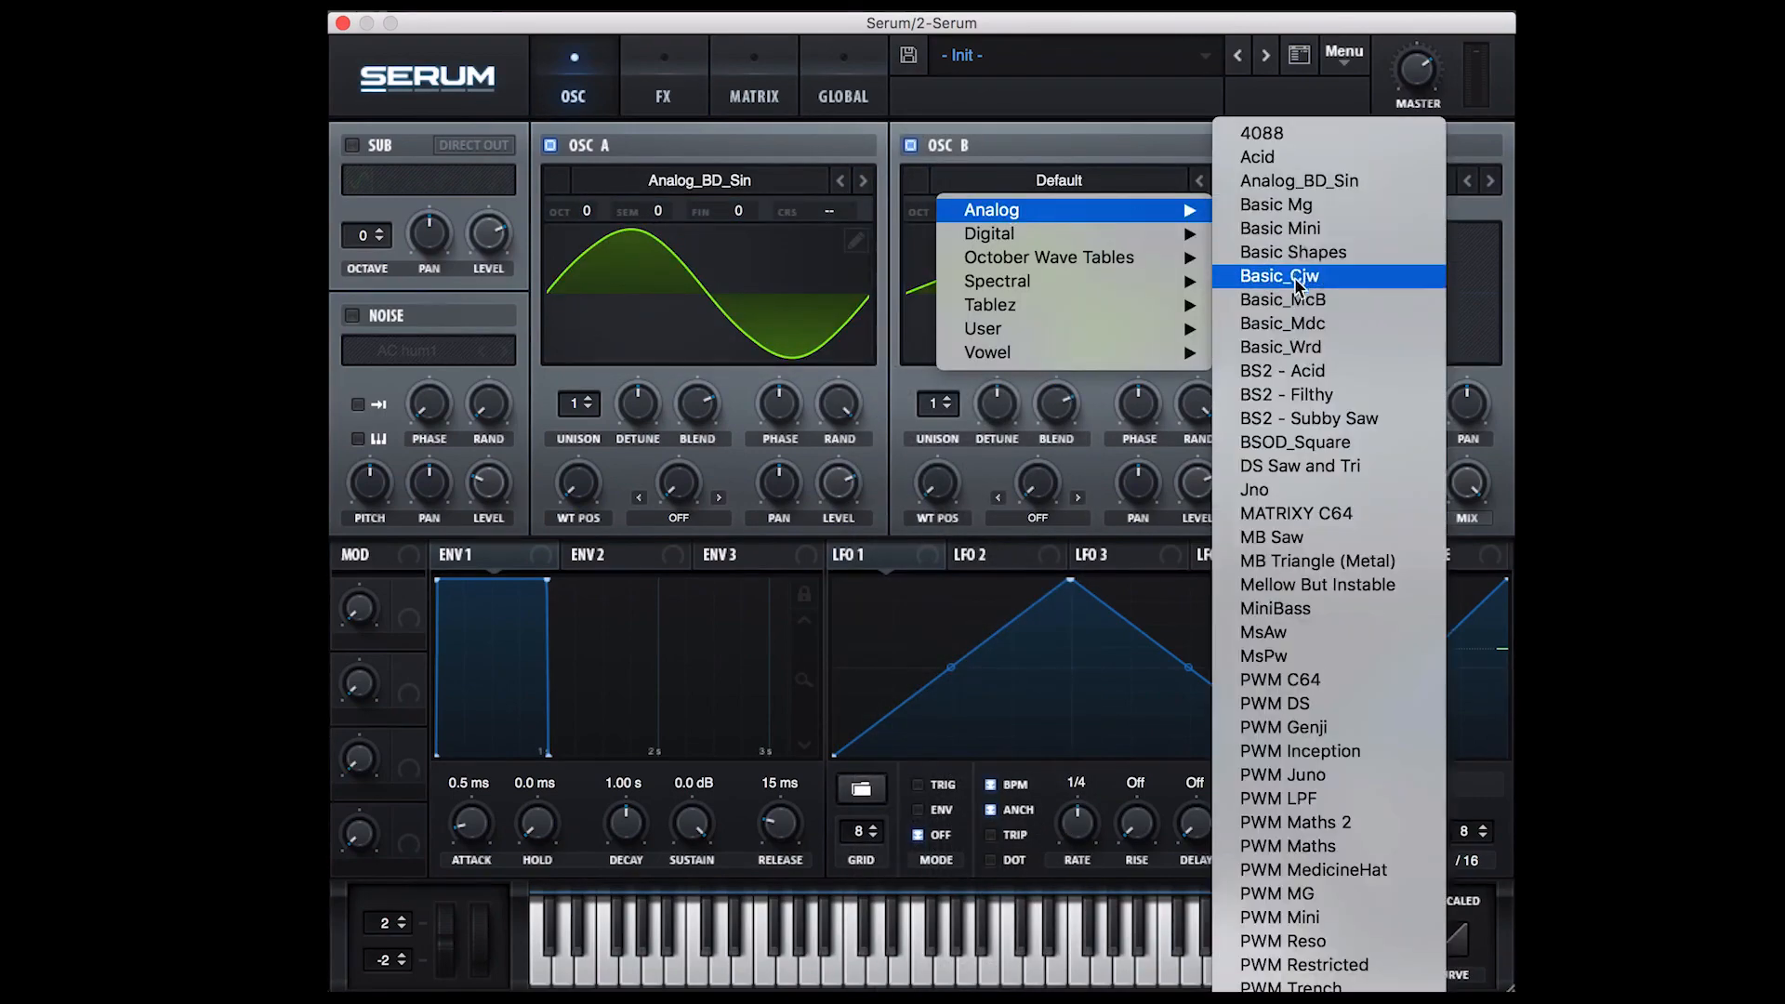
click(1283, 347)
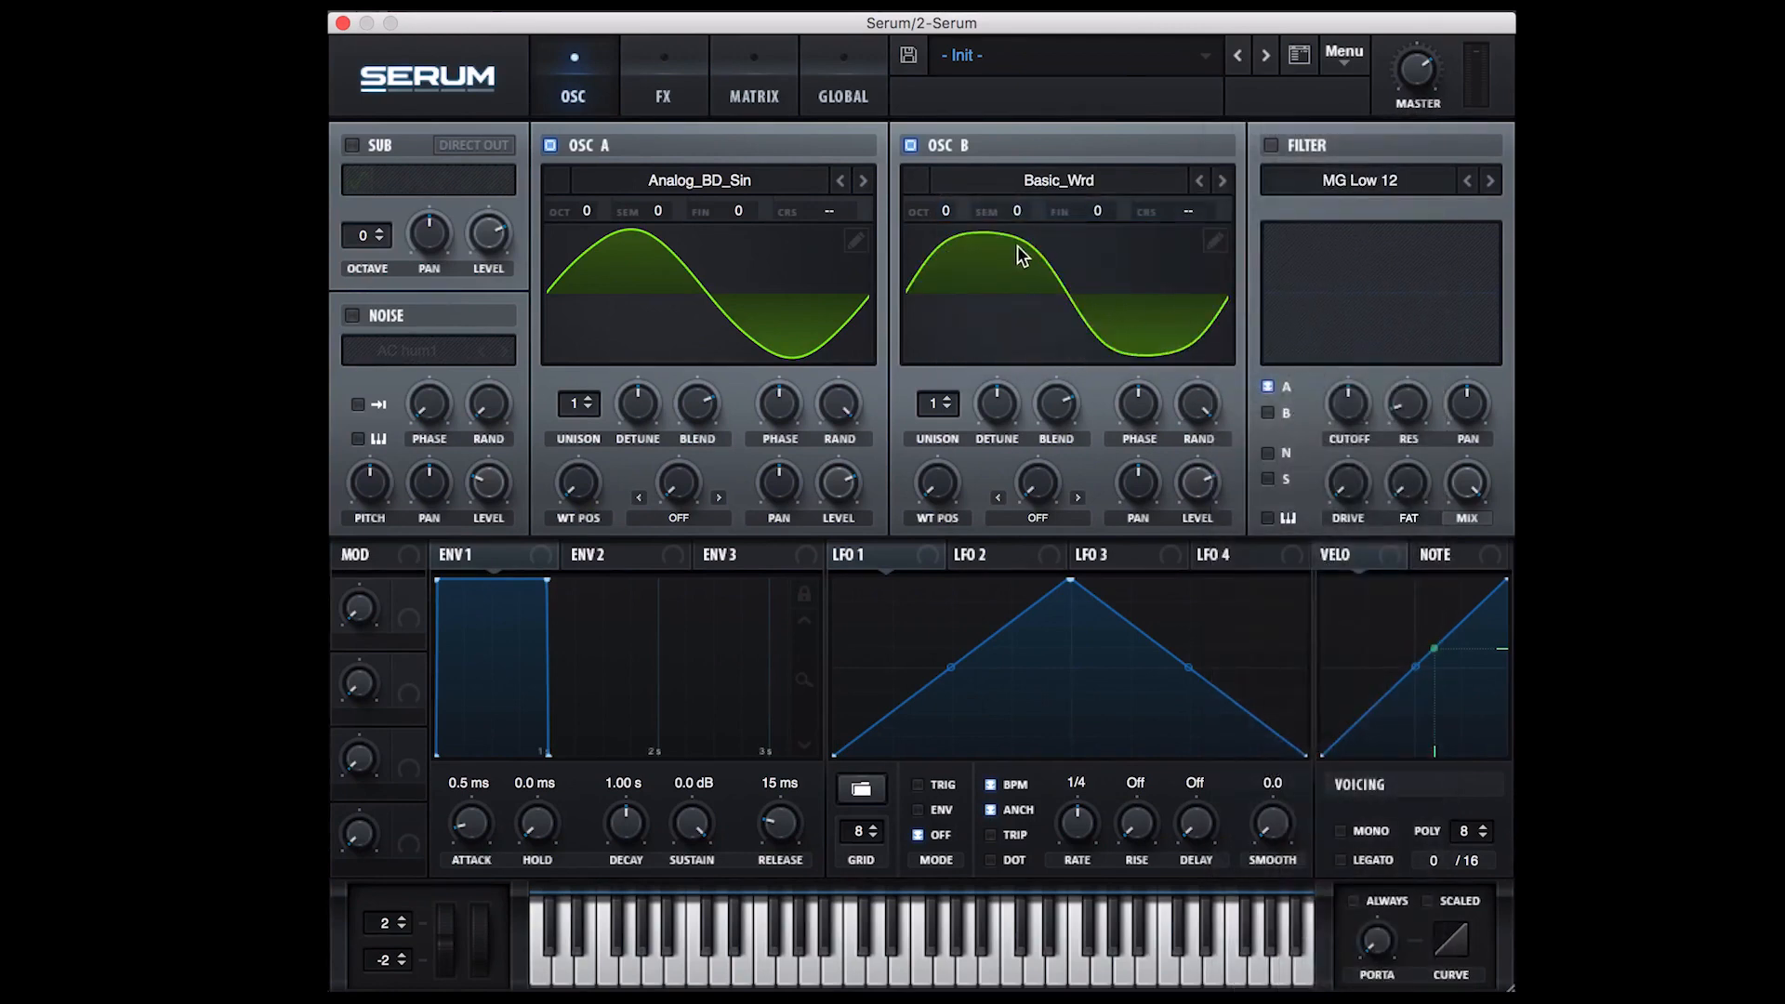
Set oscillator A's wavetable position to 100
double_click(594, 494)
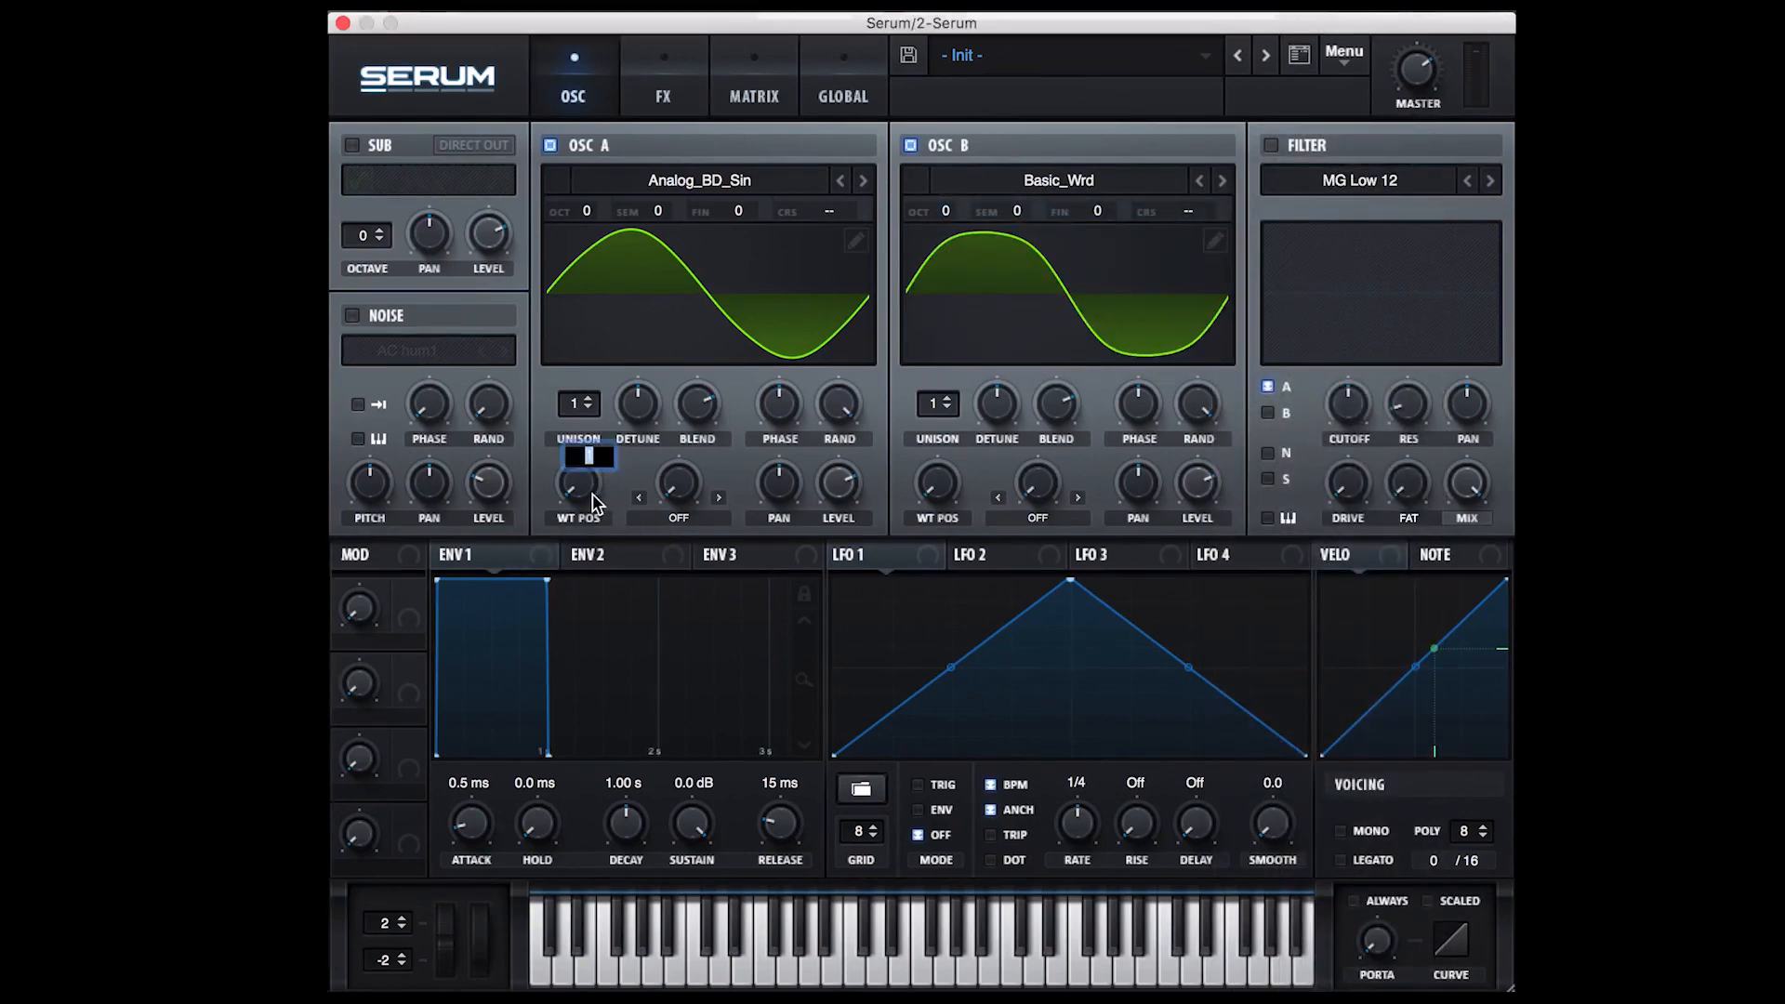
text(8)
key(Return)
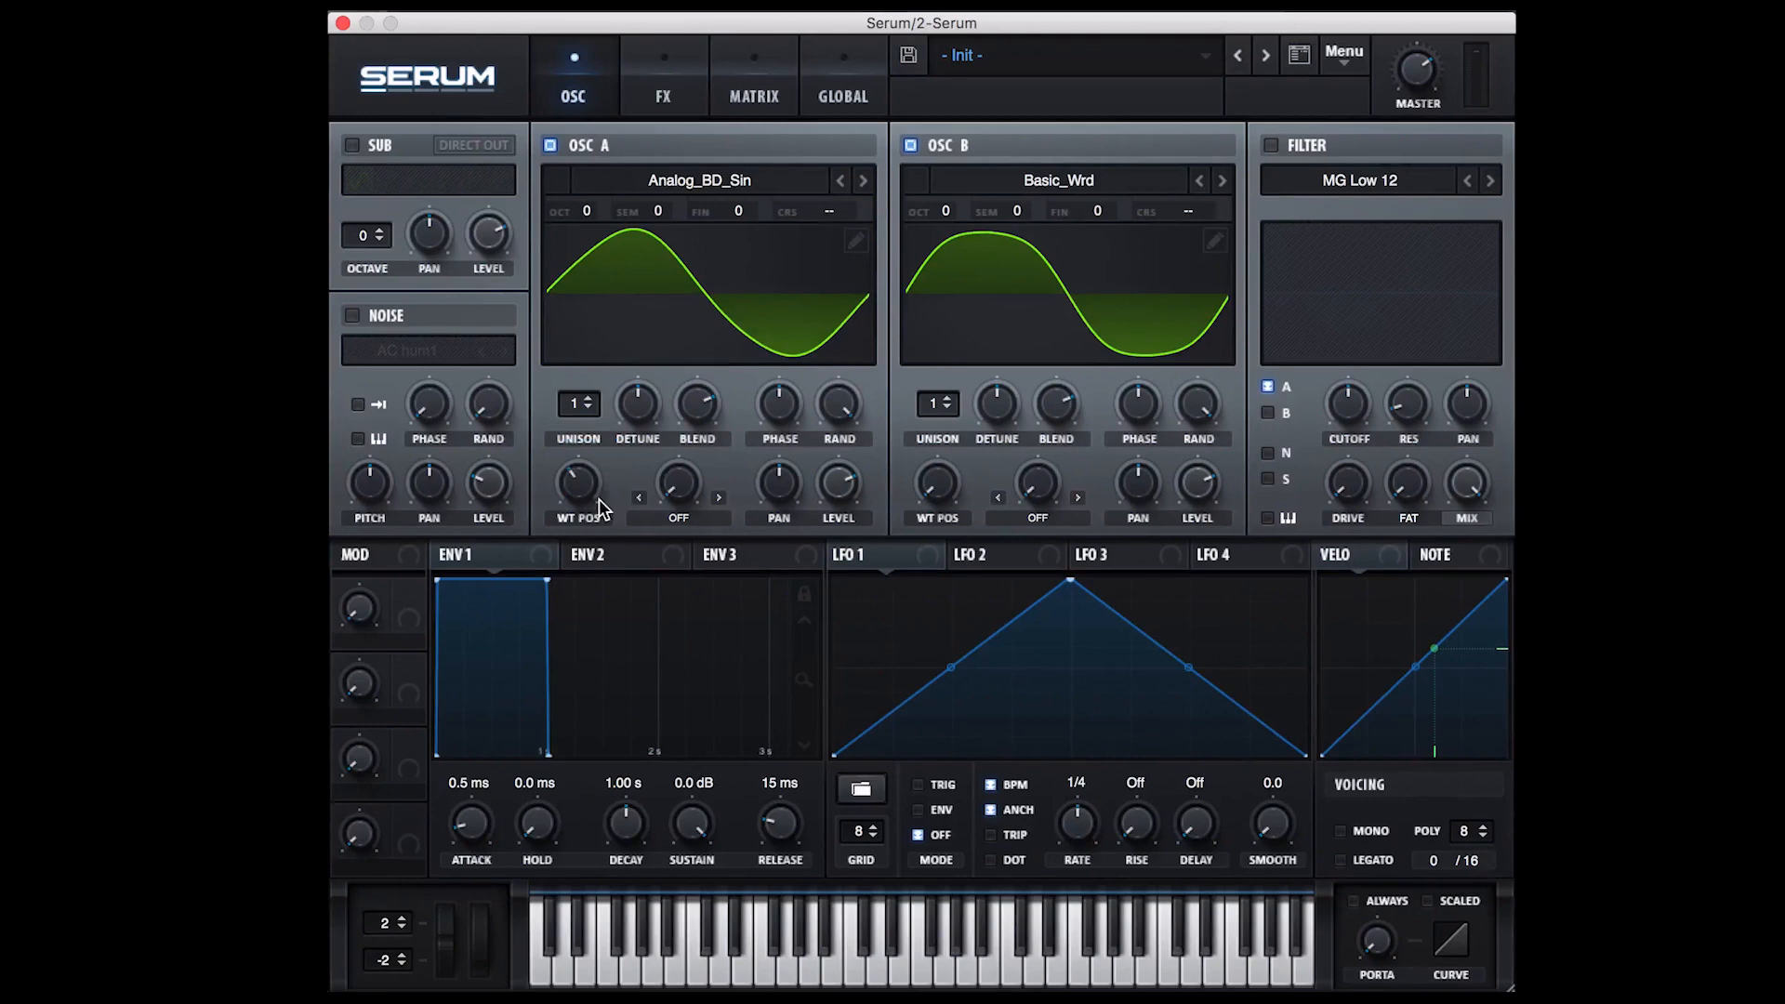
drag(570, 498, 567, 487)
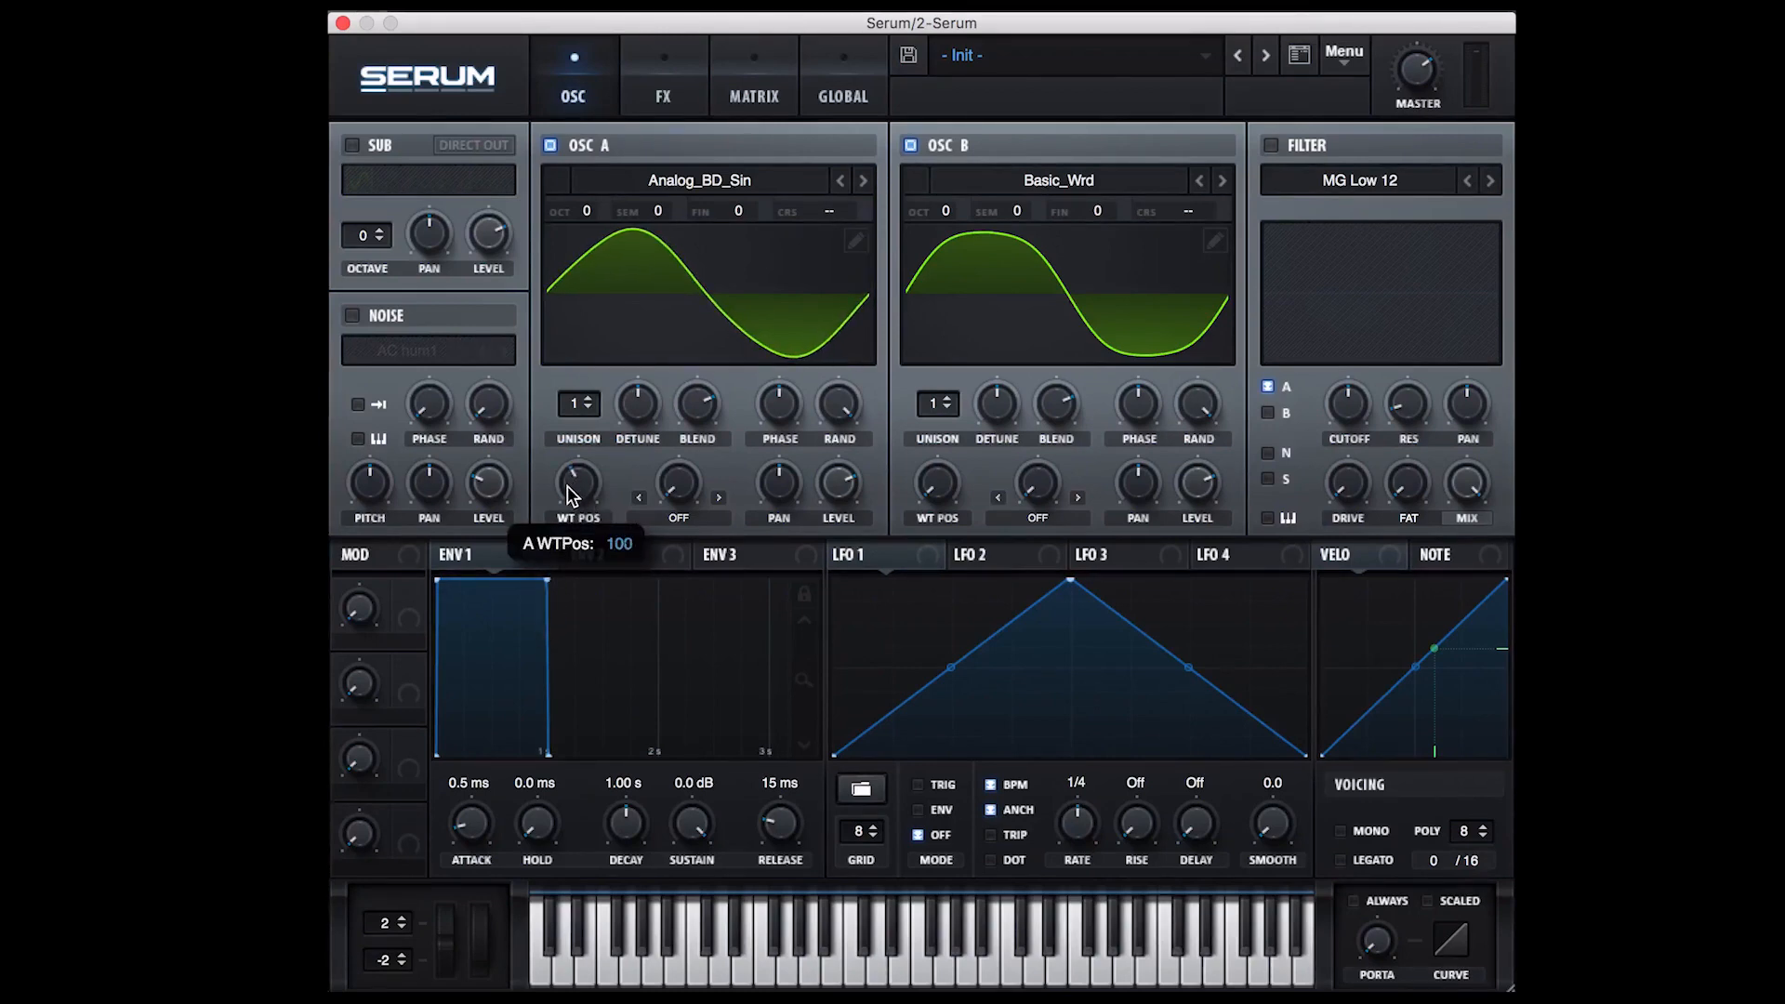
Set oscillator B's wavetable position to 2
click(950, 494)
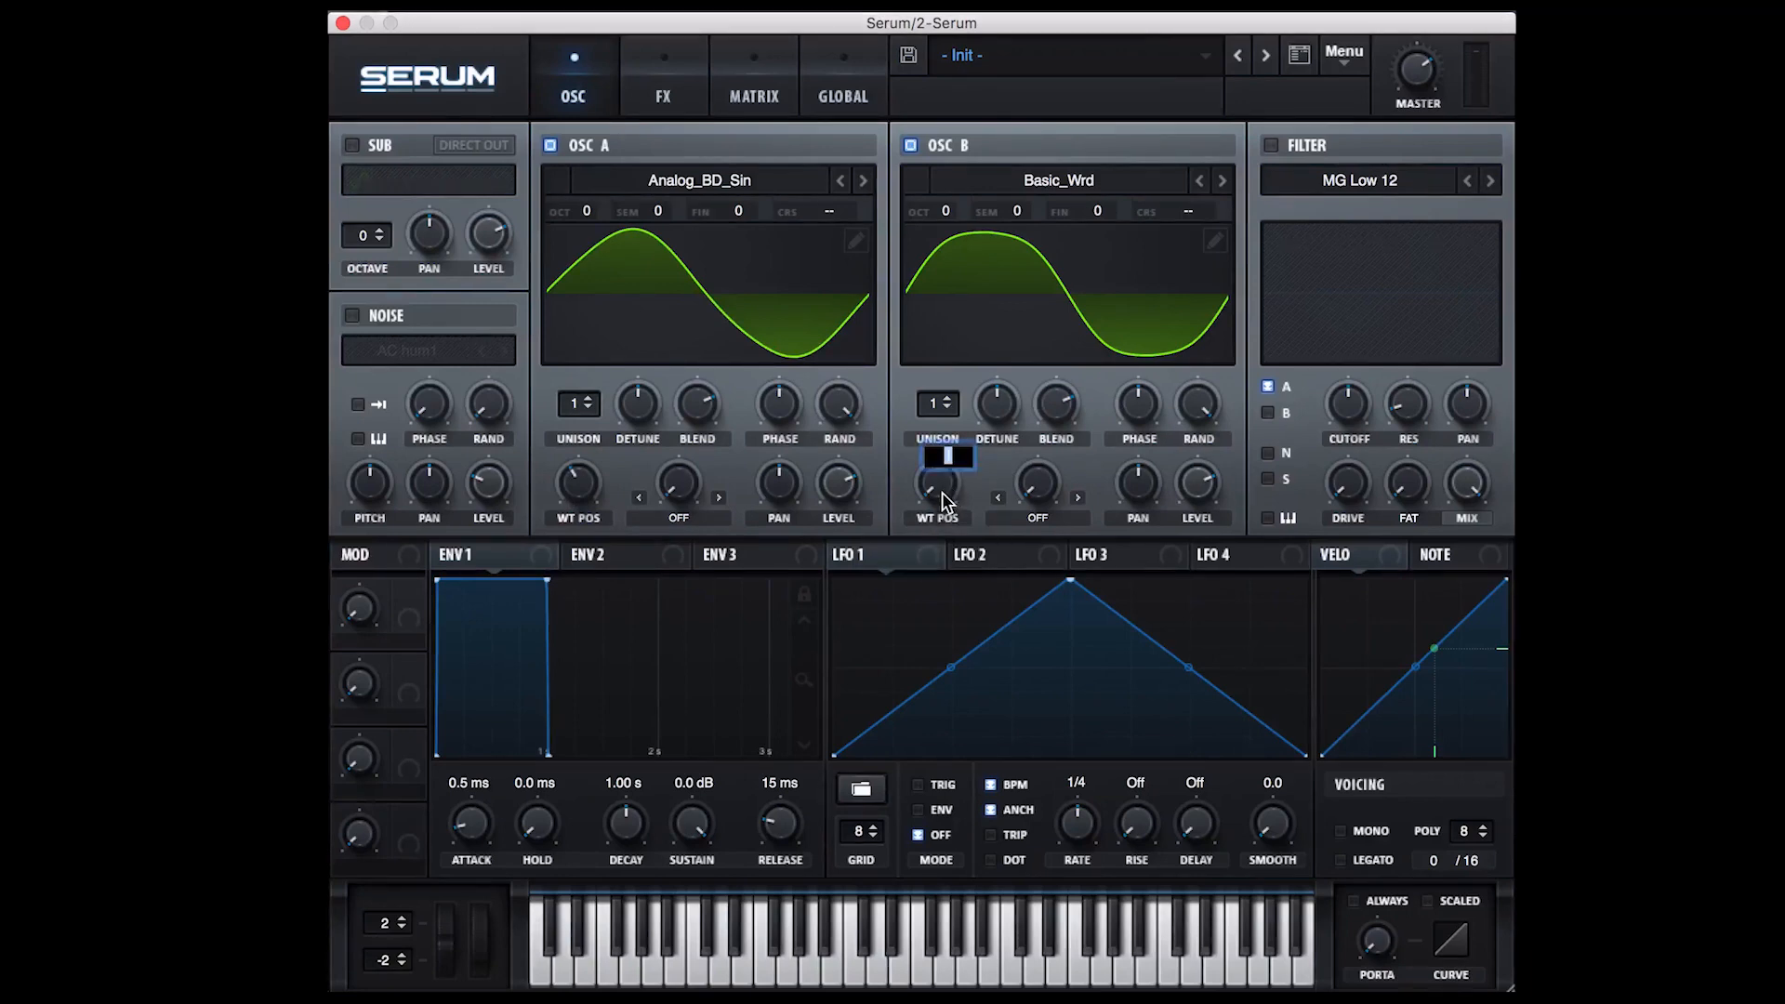
text(2)
key(Return)
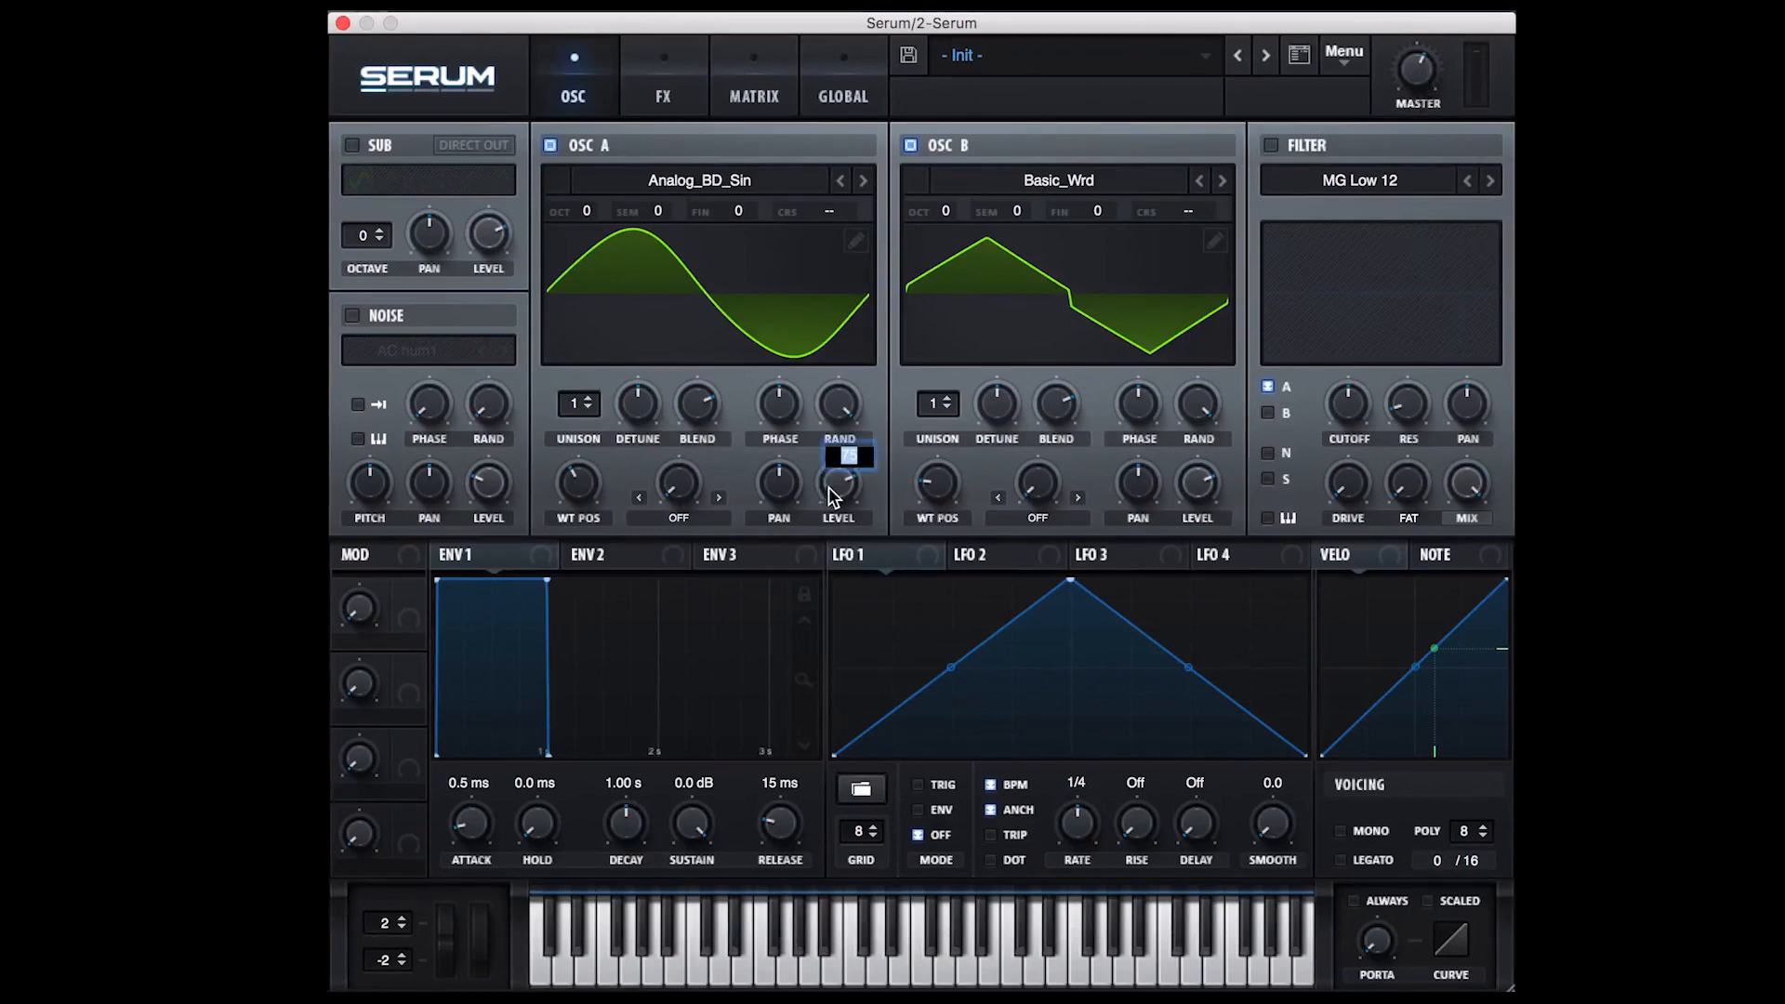
Set the output level of both oscillators to 50
mouse_move(1214, 497)
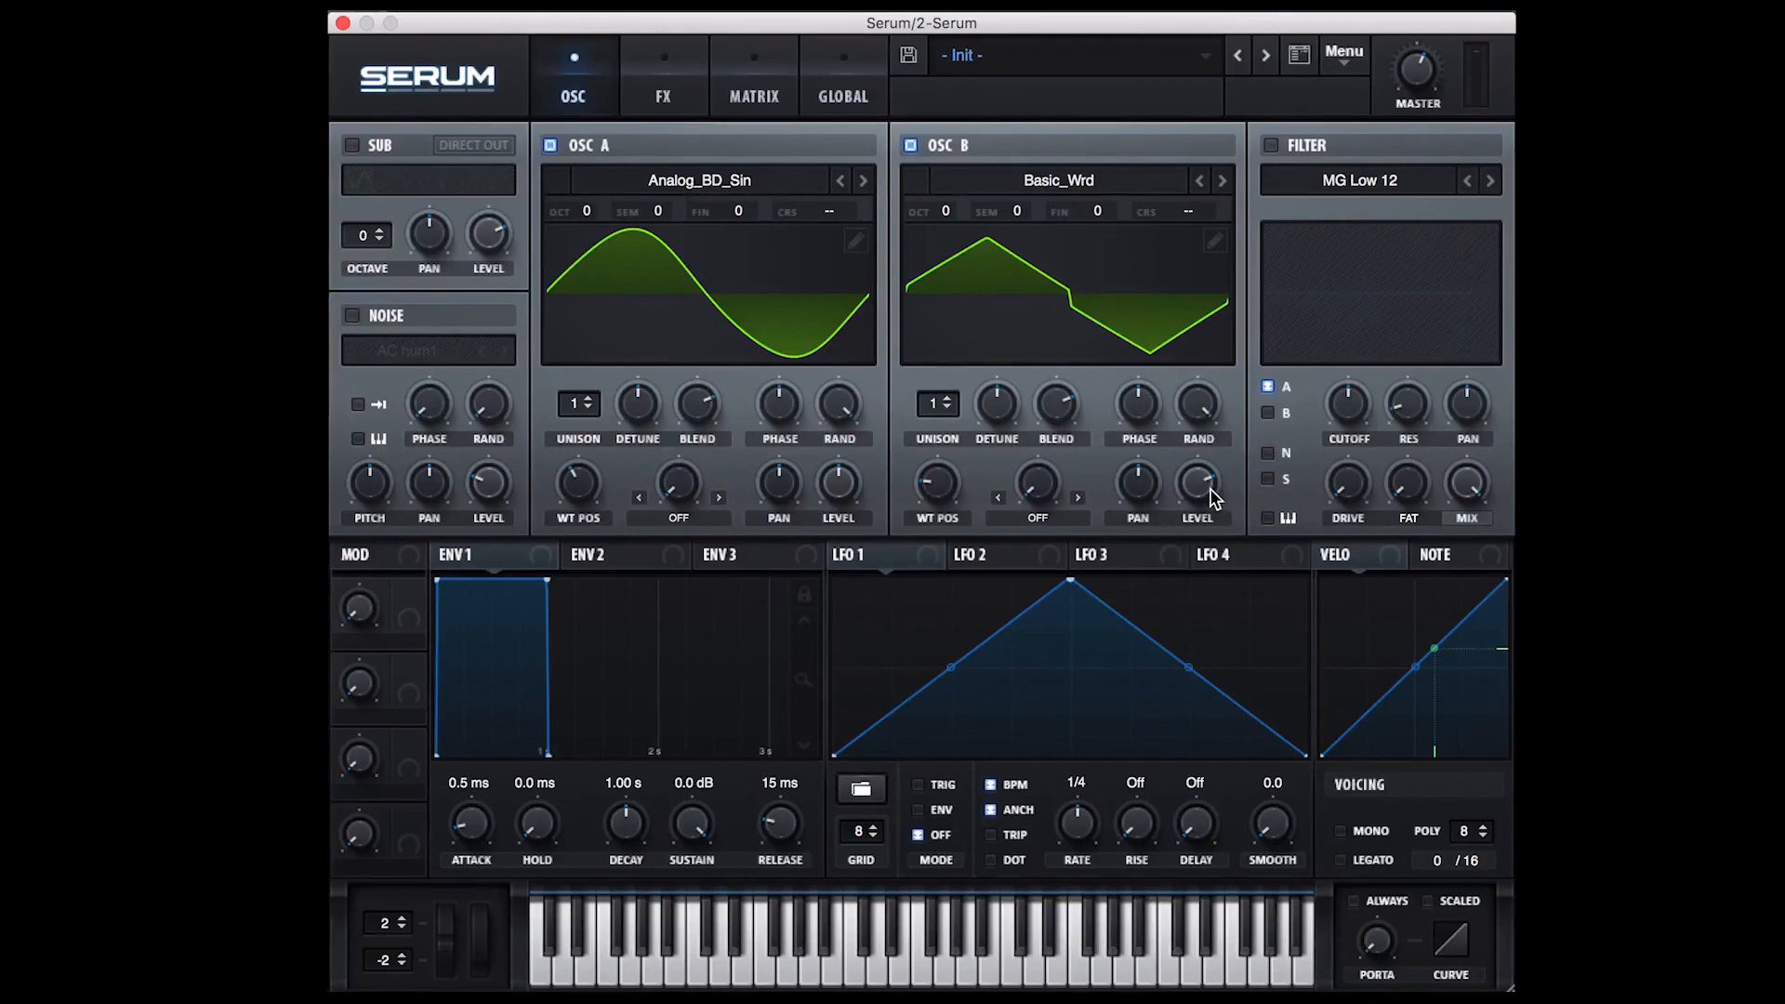
double_click(1208, 488)
text(50)
key(Return)
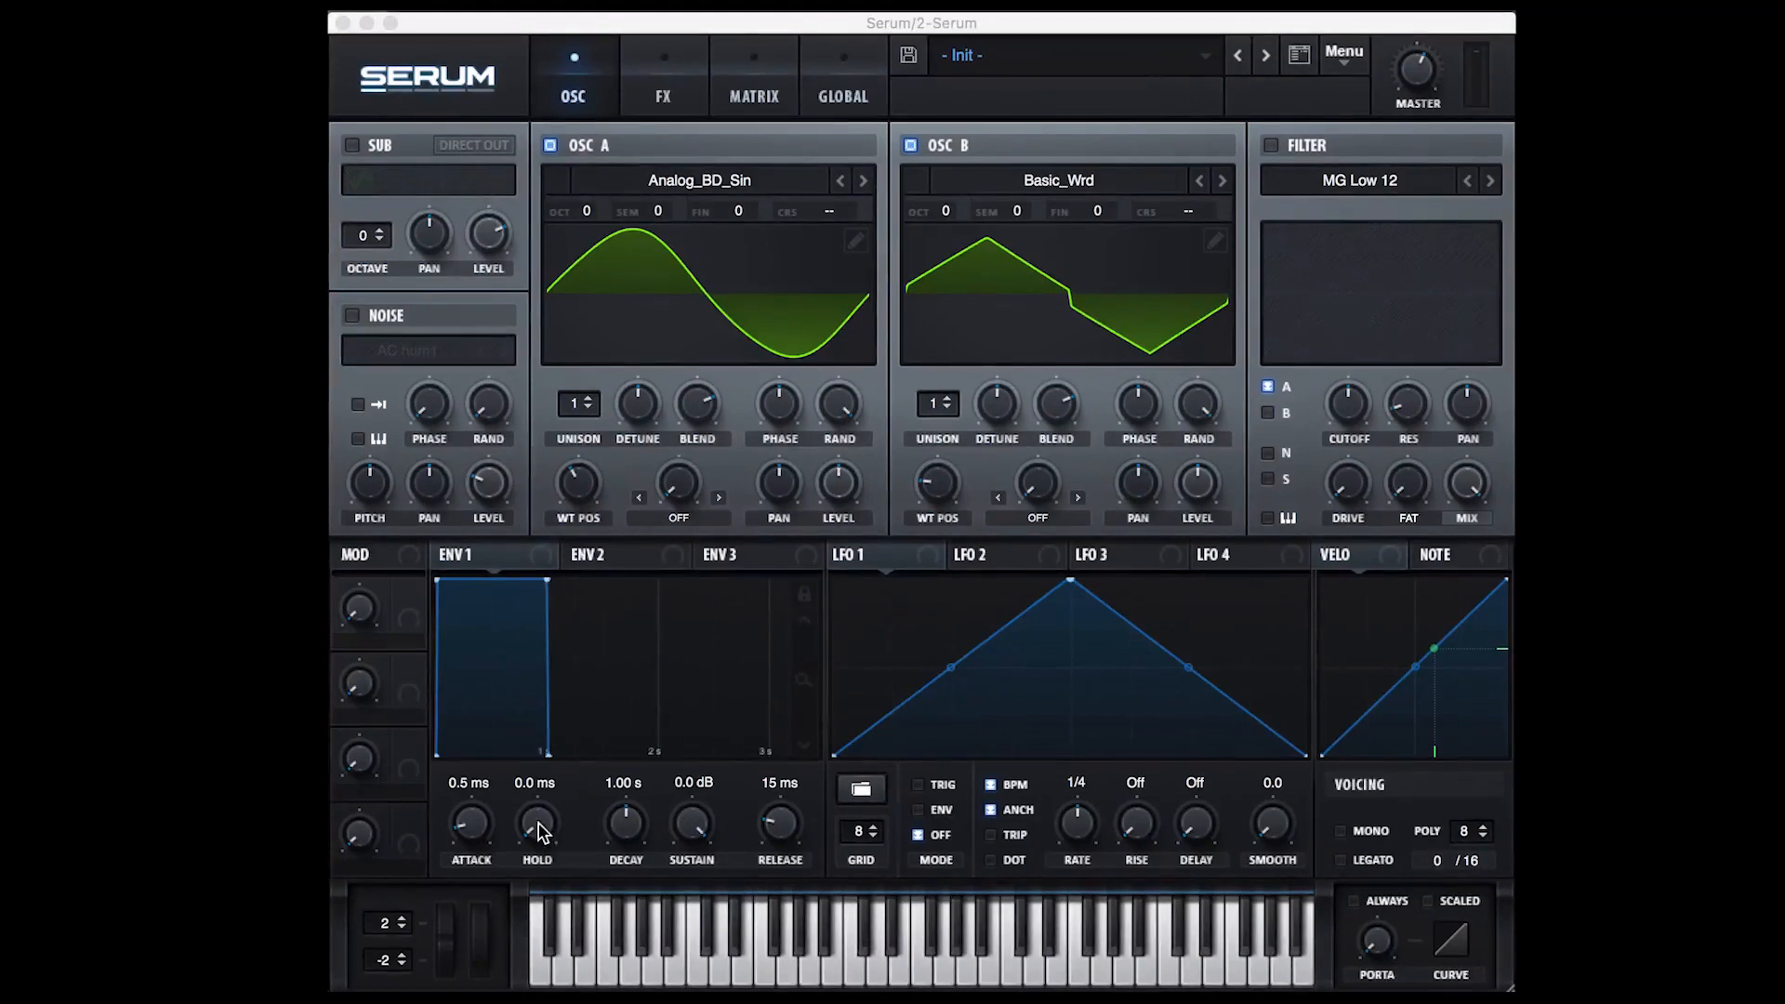
Set Envelope 1's attack to 1000 ms and bend its attack curve so it rises slowly at first
double_click(470, 827)
text(1000)
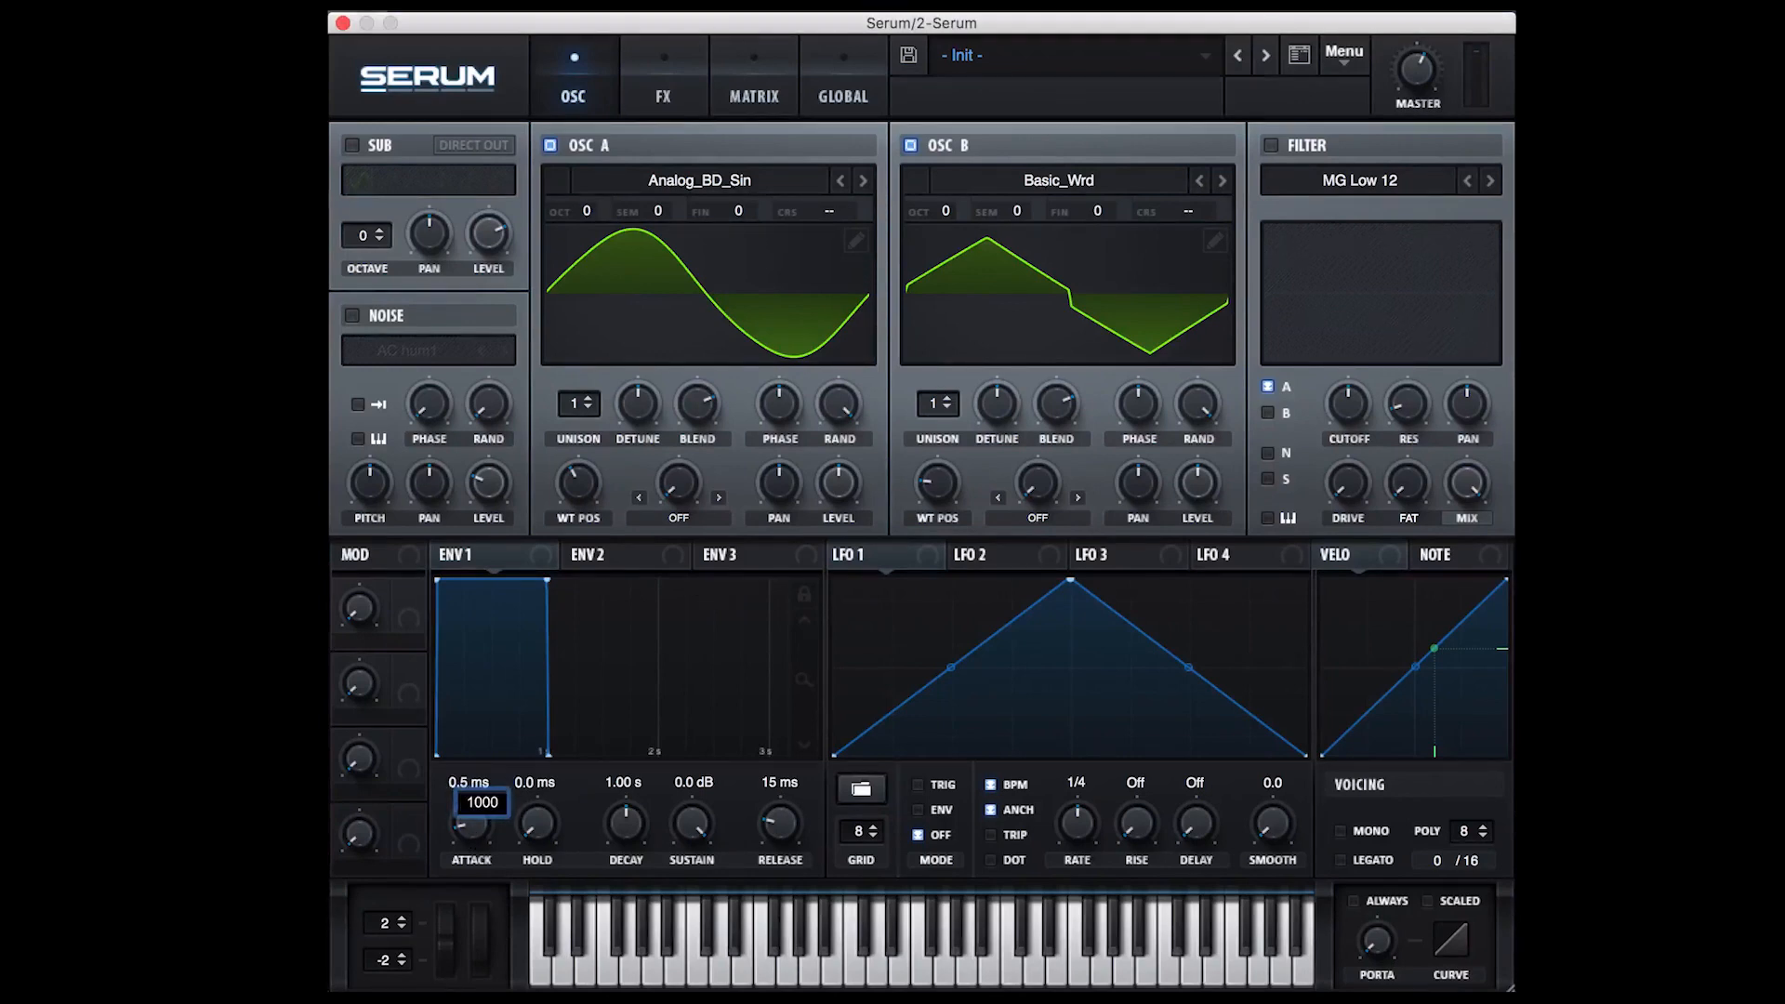
key(Return)
drag(491, 667, 493, 720)
Set Envelope 1's release to 300 ms
double_click(785, 815)
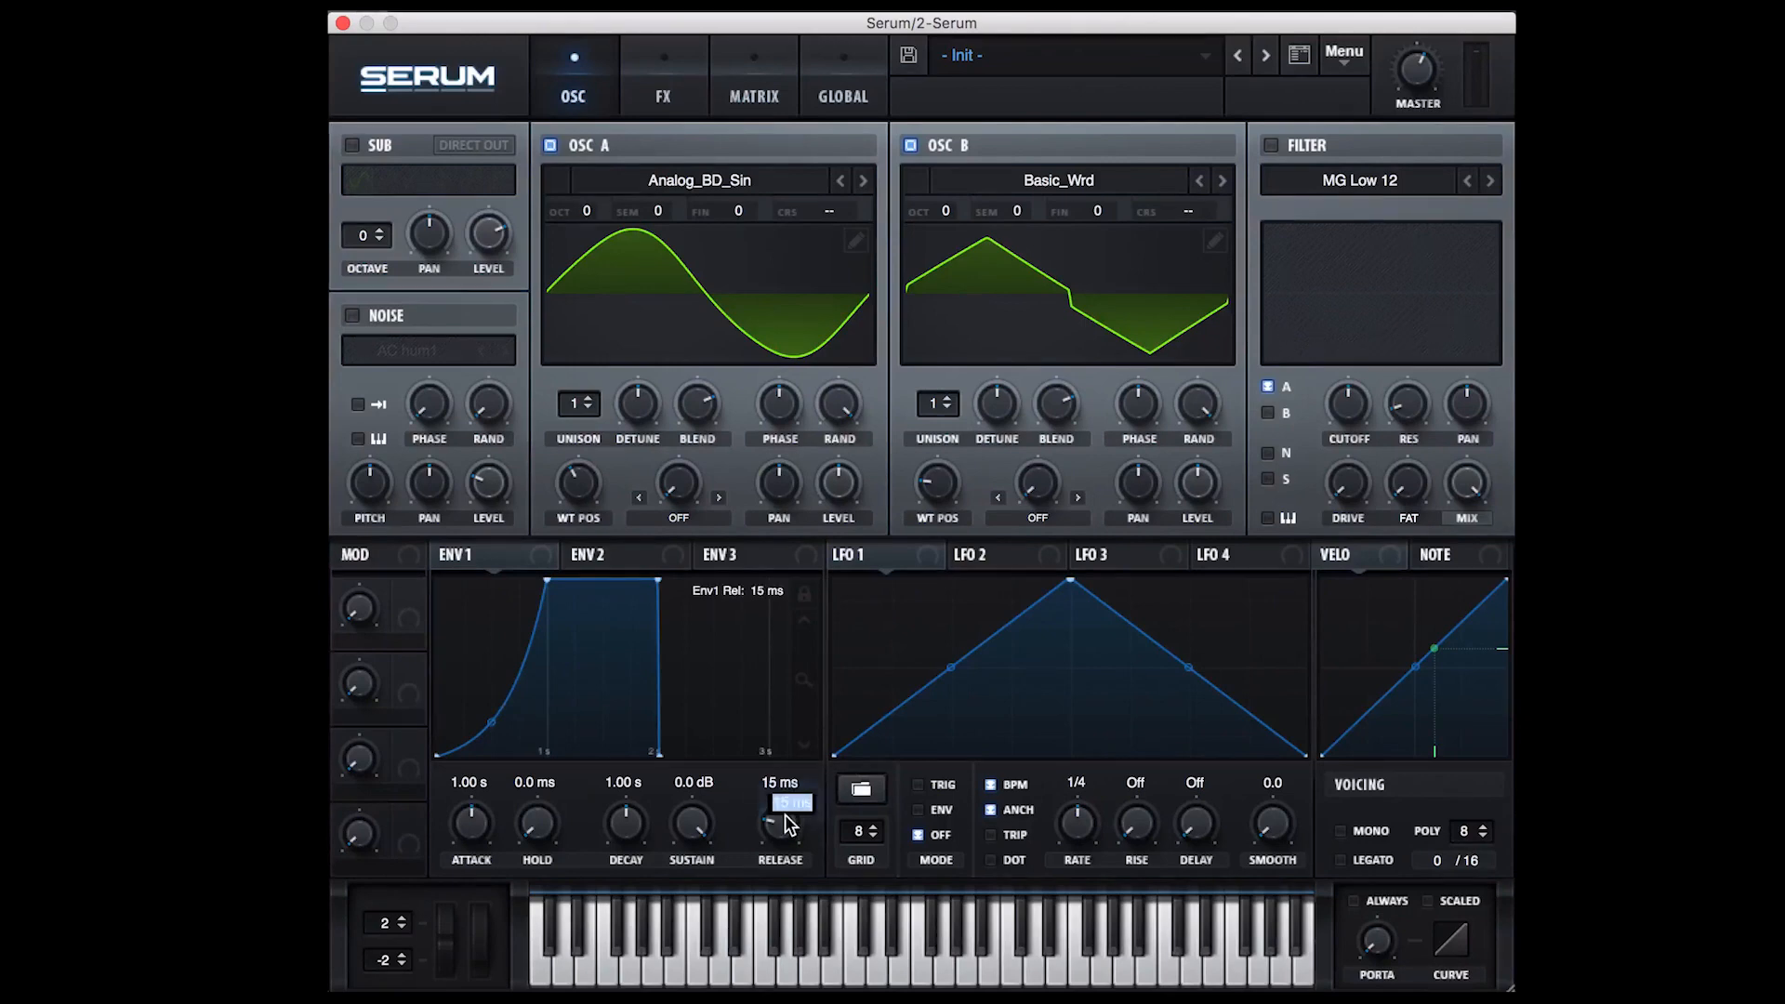
text(300)
key(Return)
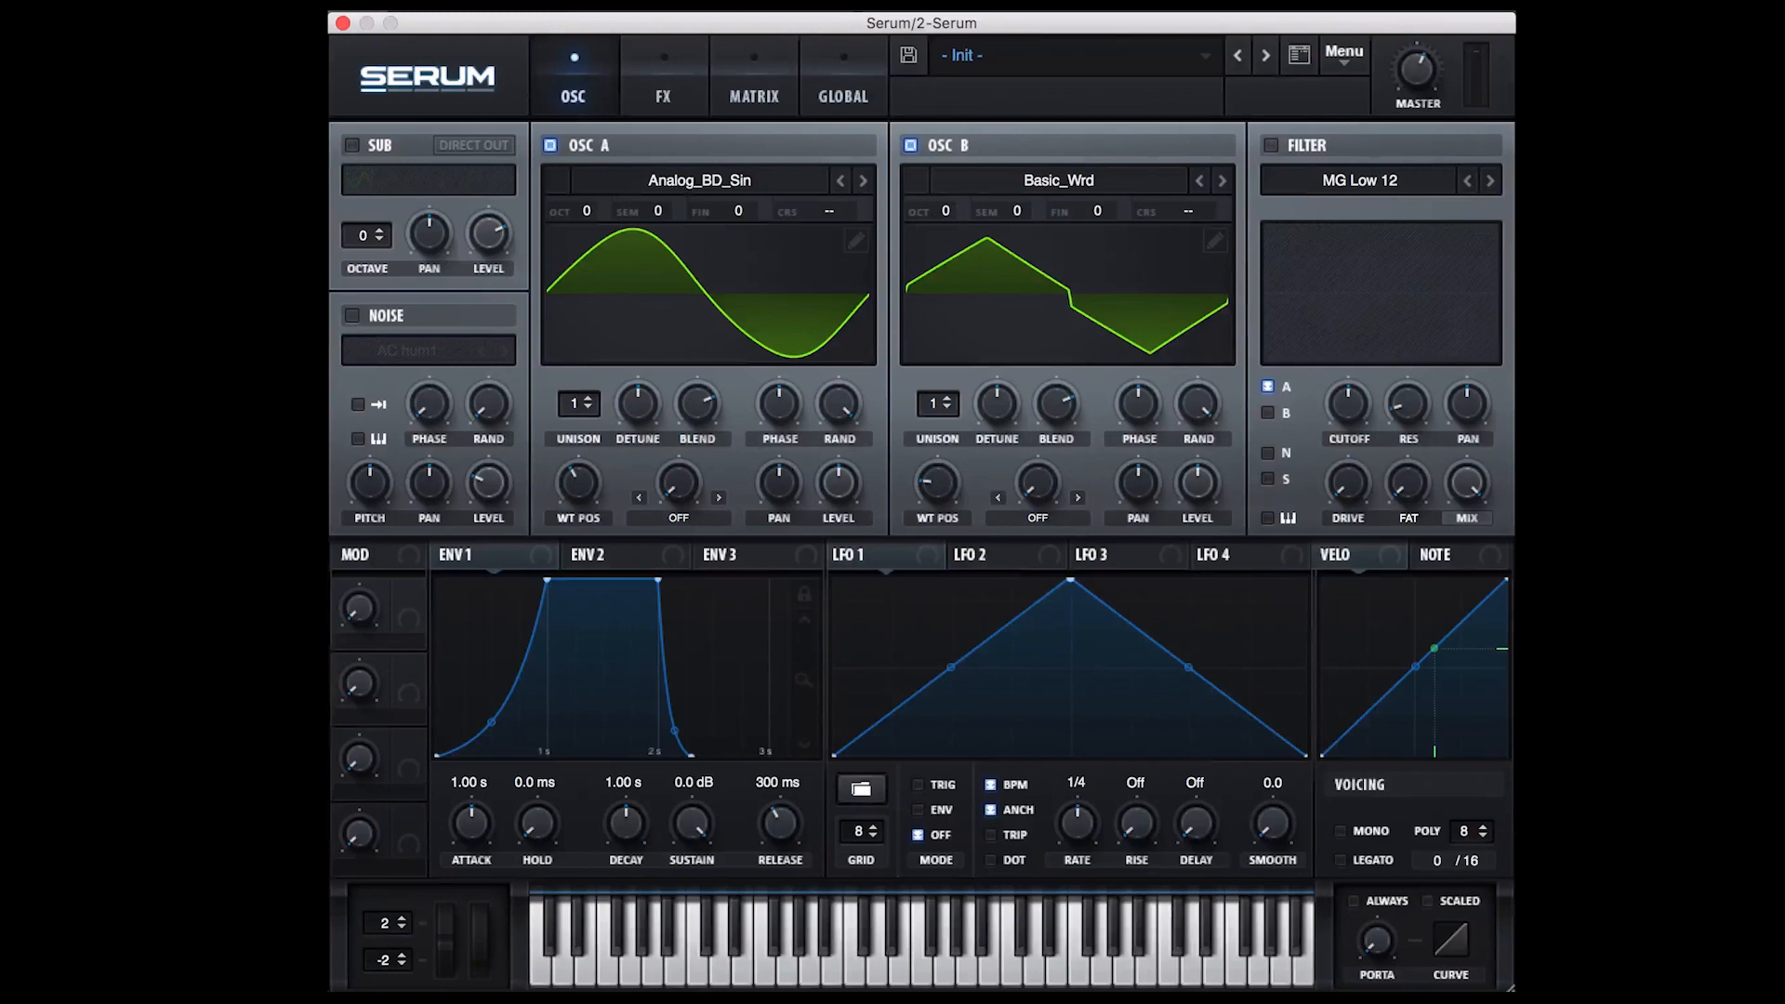
Enable the Hyper/Dimension effect, set the Hyper mix to 35% and raise the Dimension mix to roughly a third
click(663, 93)
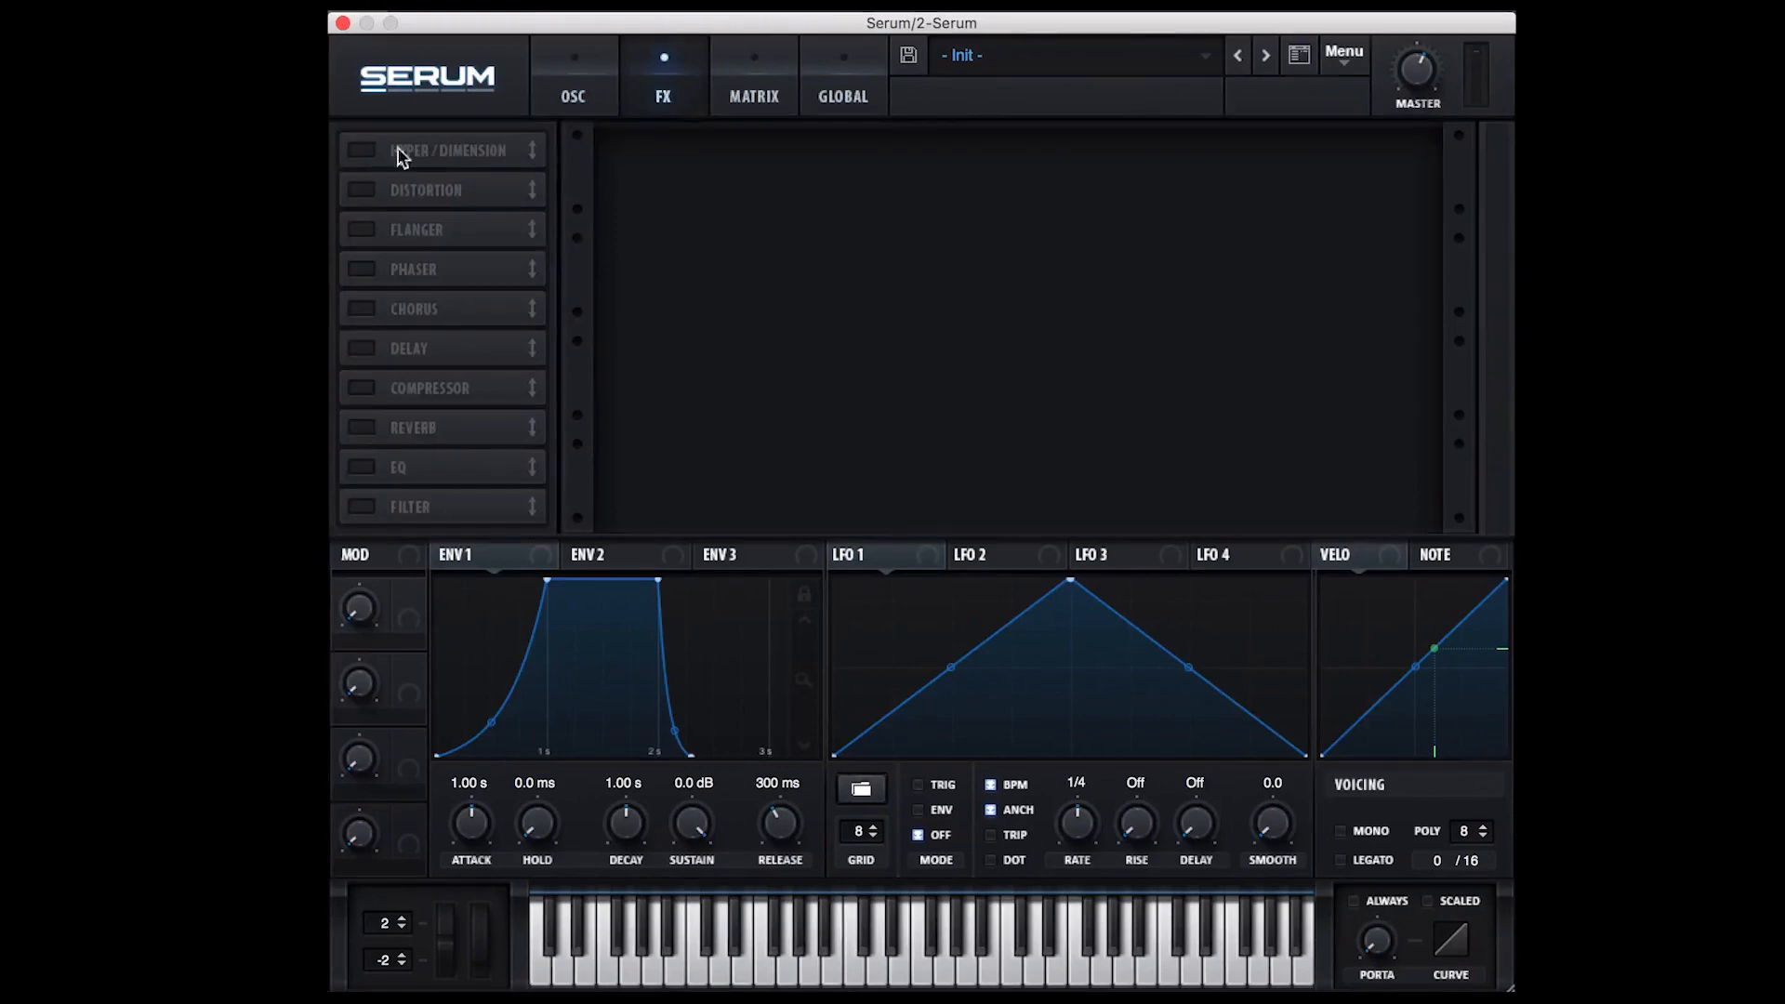
click(355, 151)
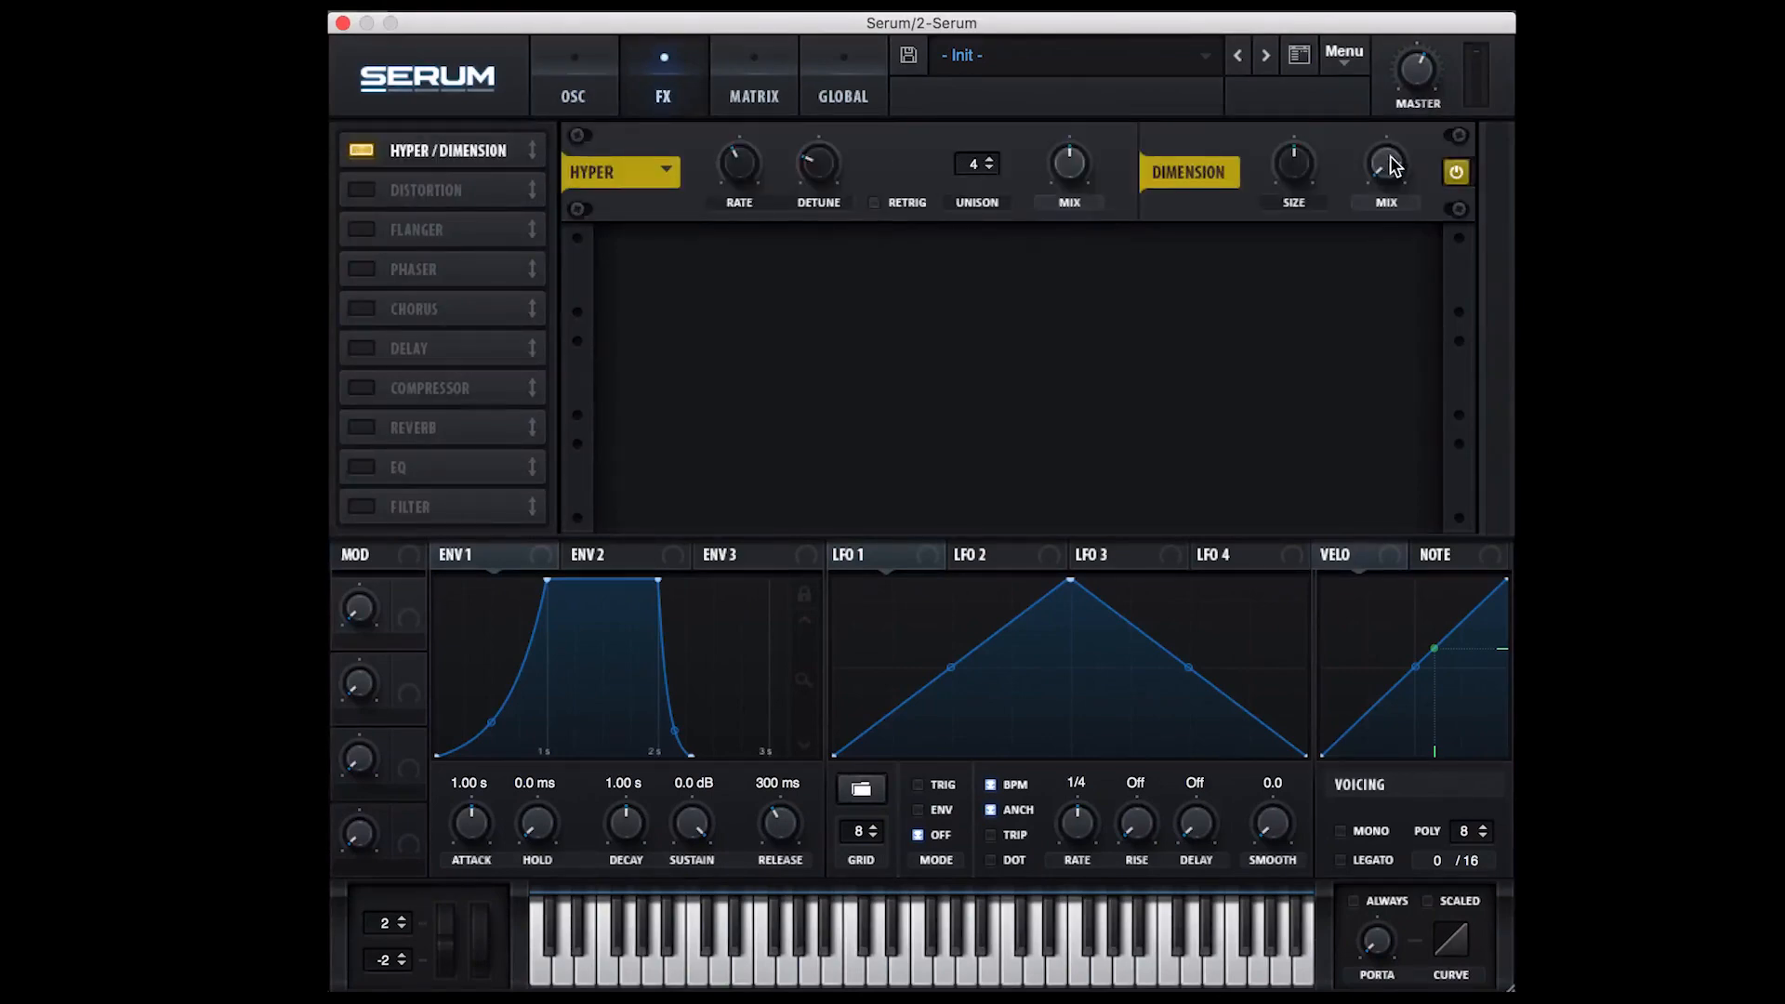
drag(1069, 164, 1050, 203)
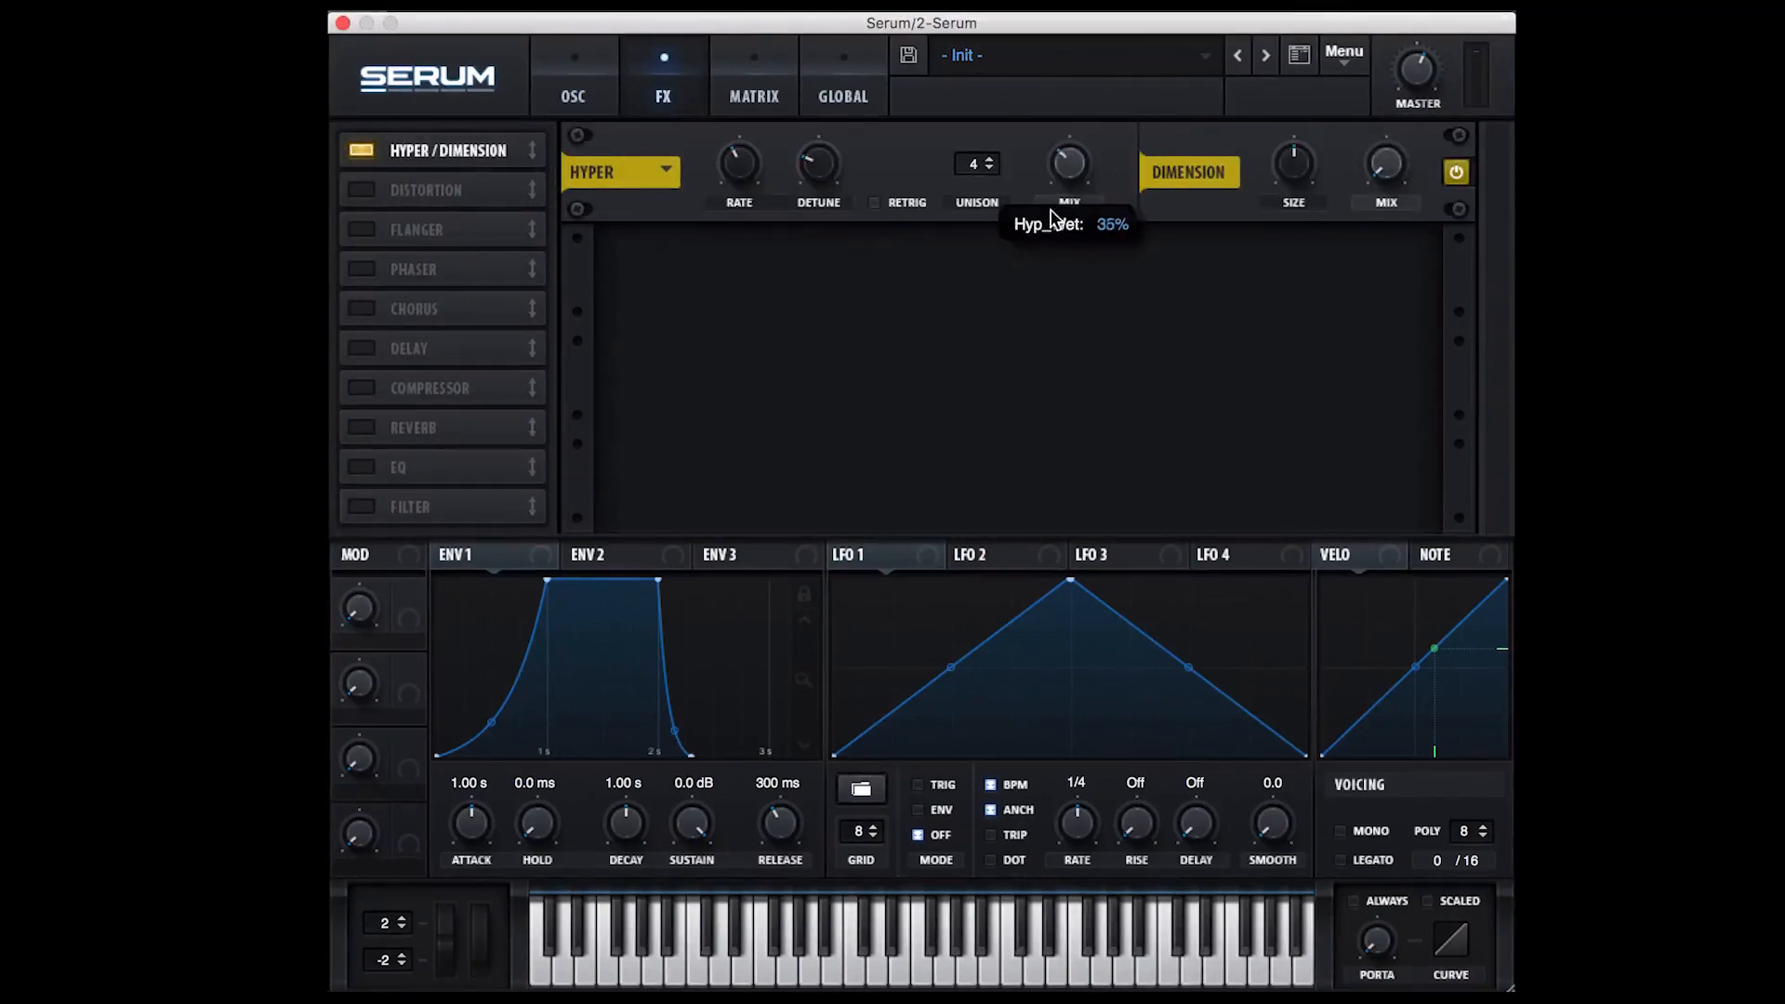
drag(1385, 168, 1397, 99)
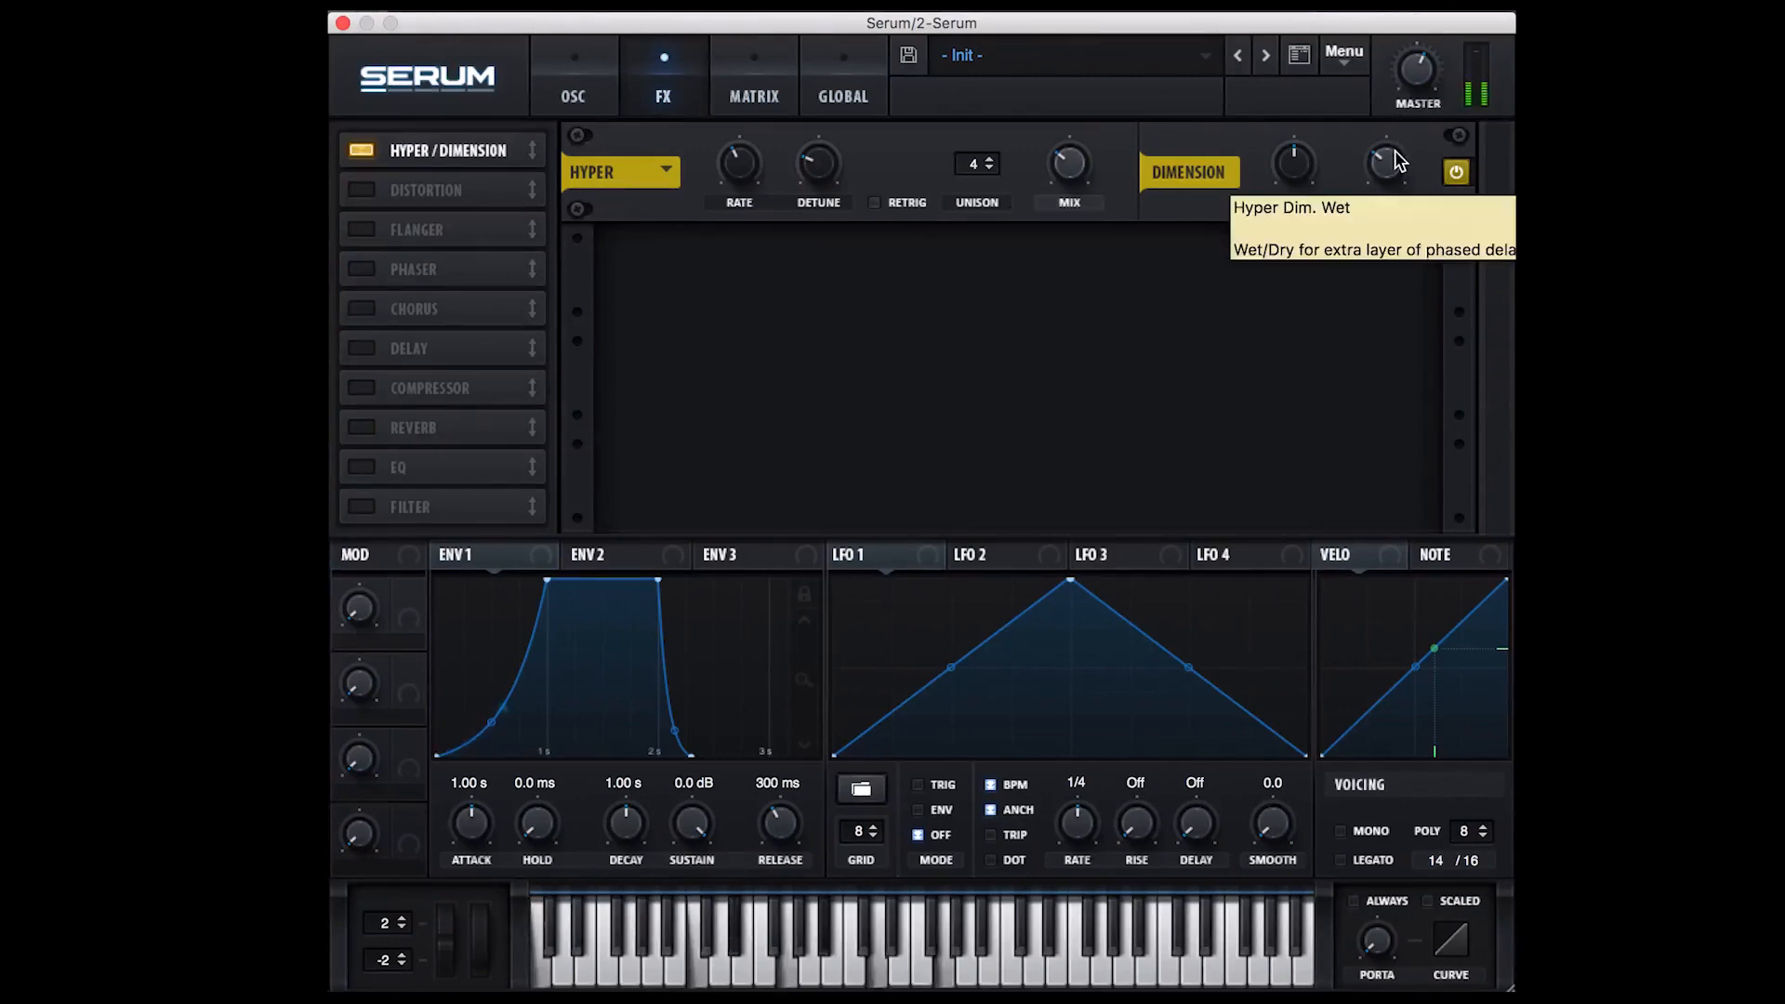
Compare the sound with the Hyper/Dimension effect bypassed and switched back on
click(1456, 175)
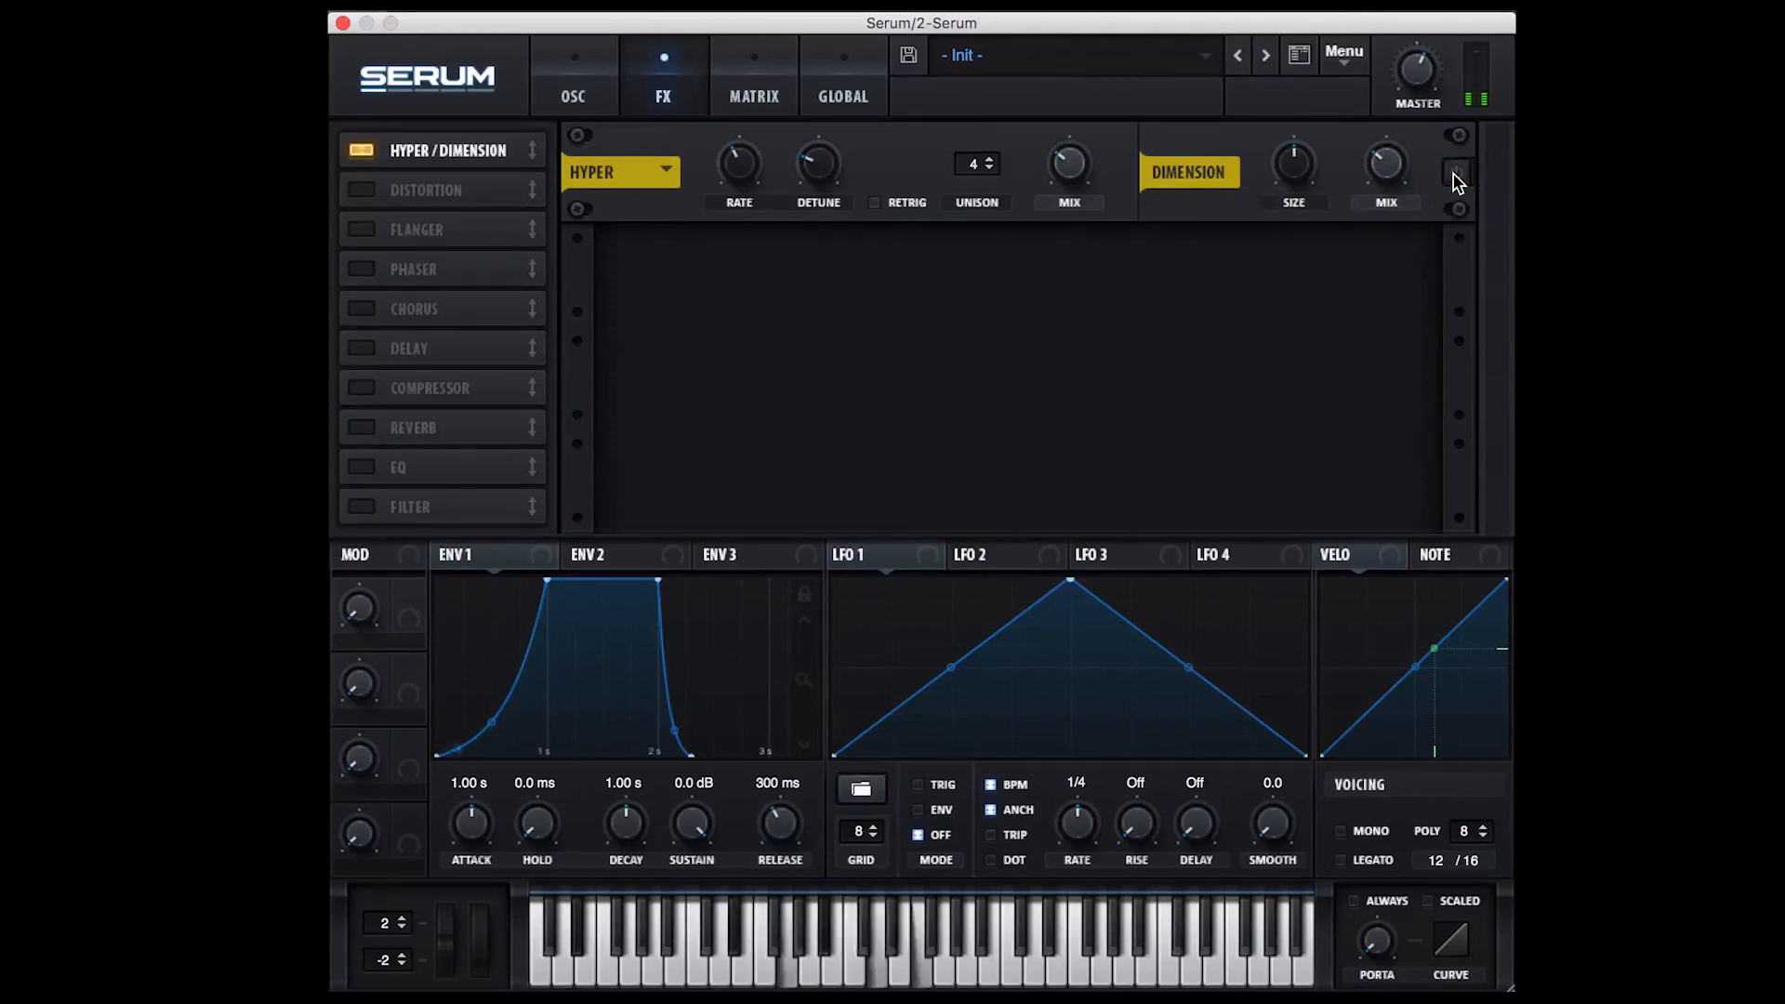
click(1456, 175)
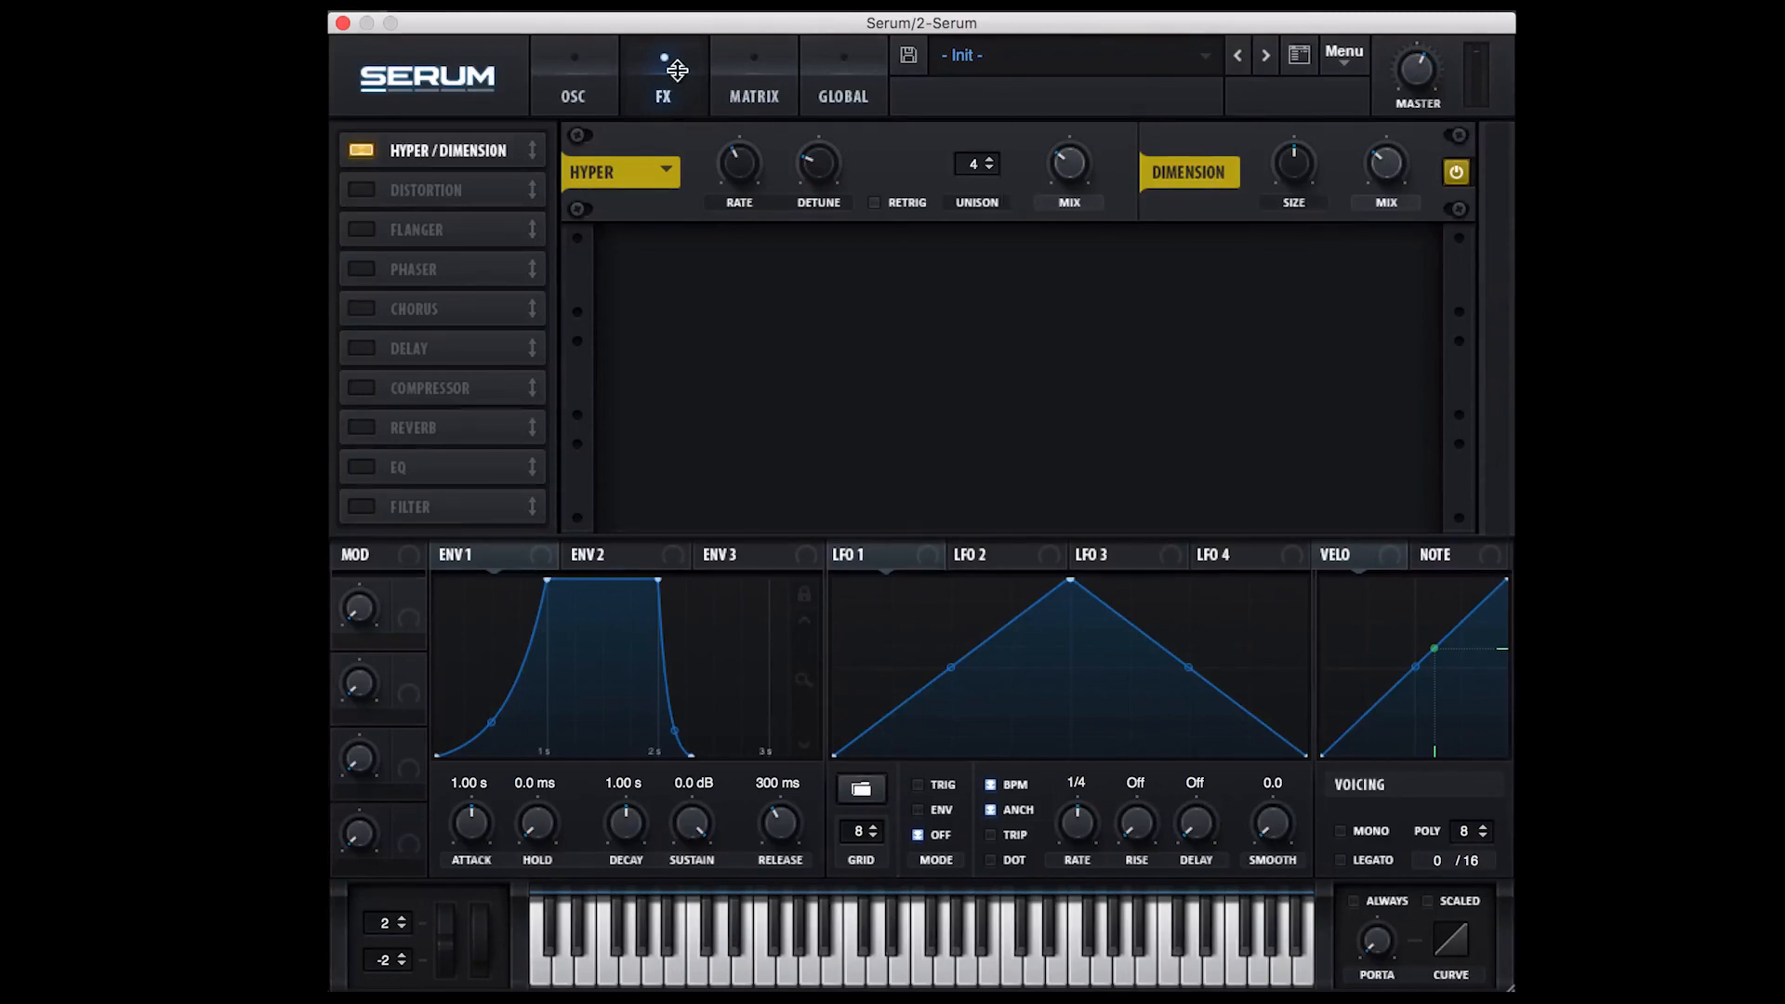
click(578, 90)
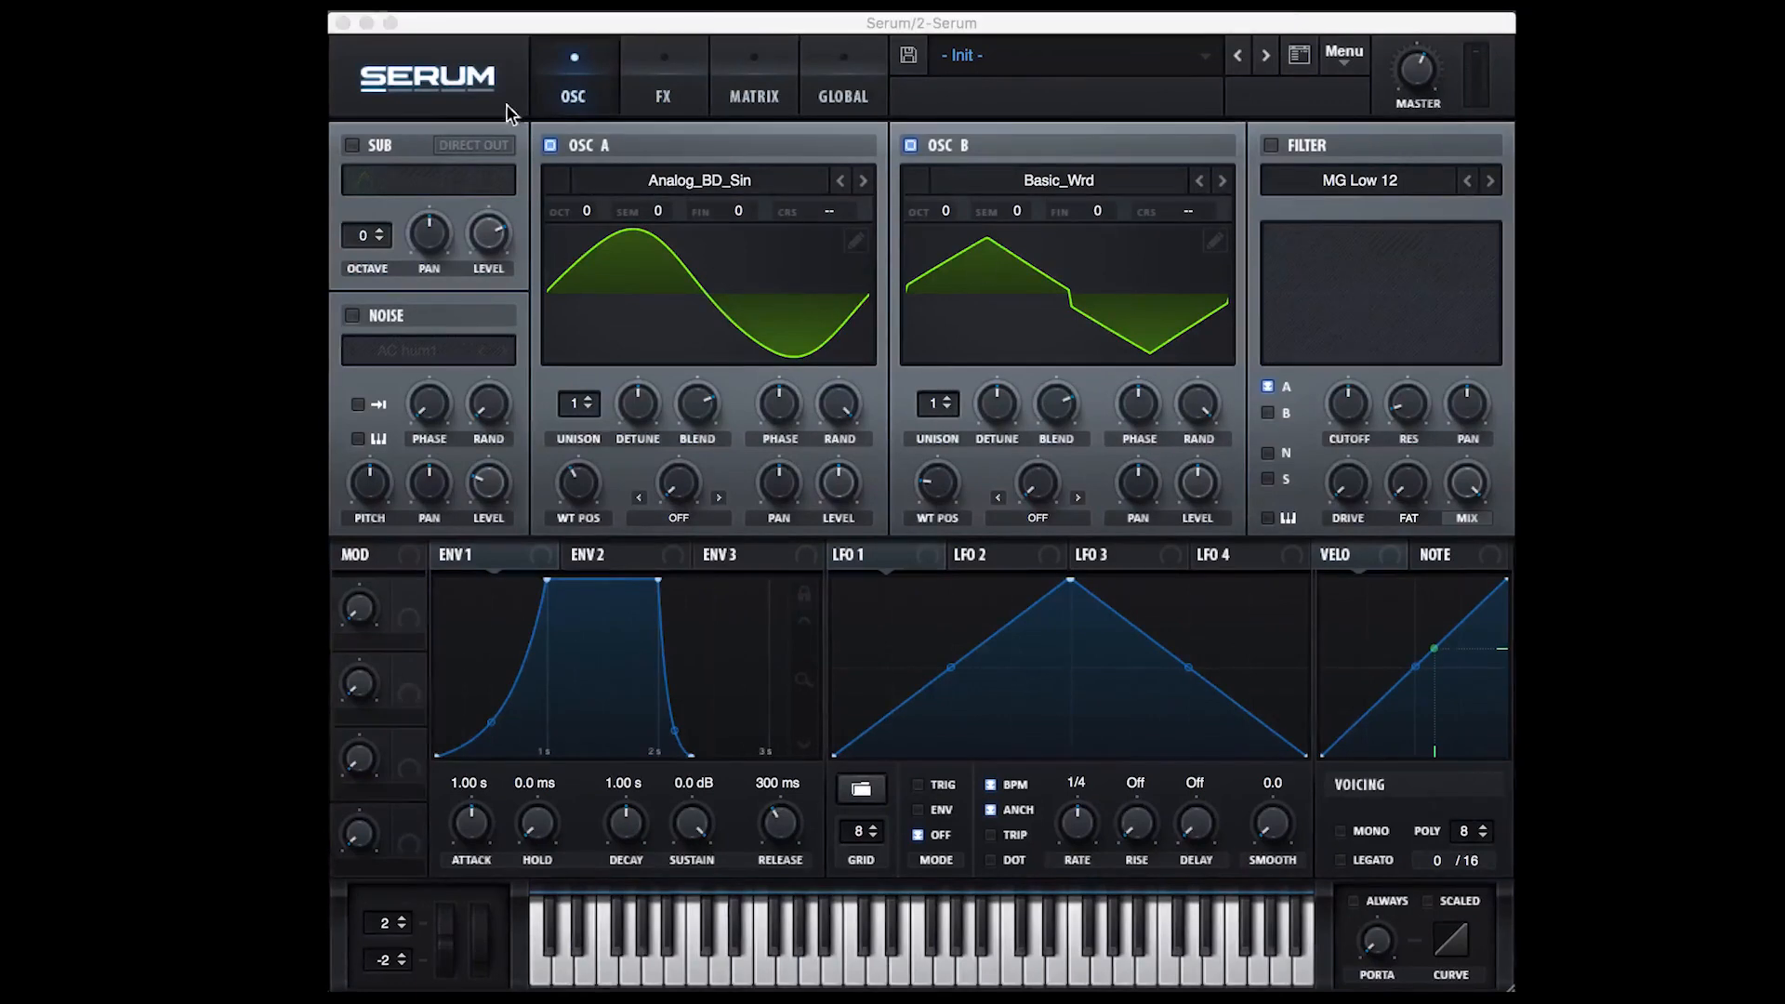
Enable the Reverb effect directly after Hyper/Dimension in the effects chain
click(628, 67)
click(365, 431)
drag(364, 431, 493, 190)
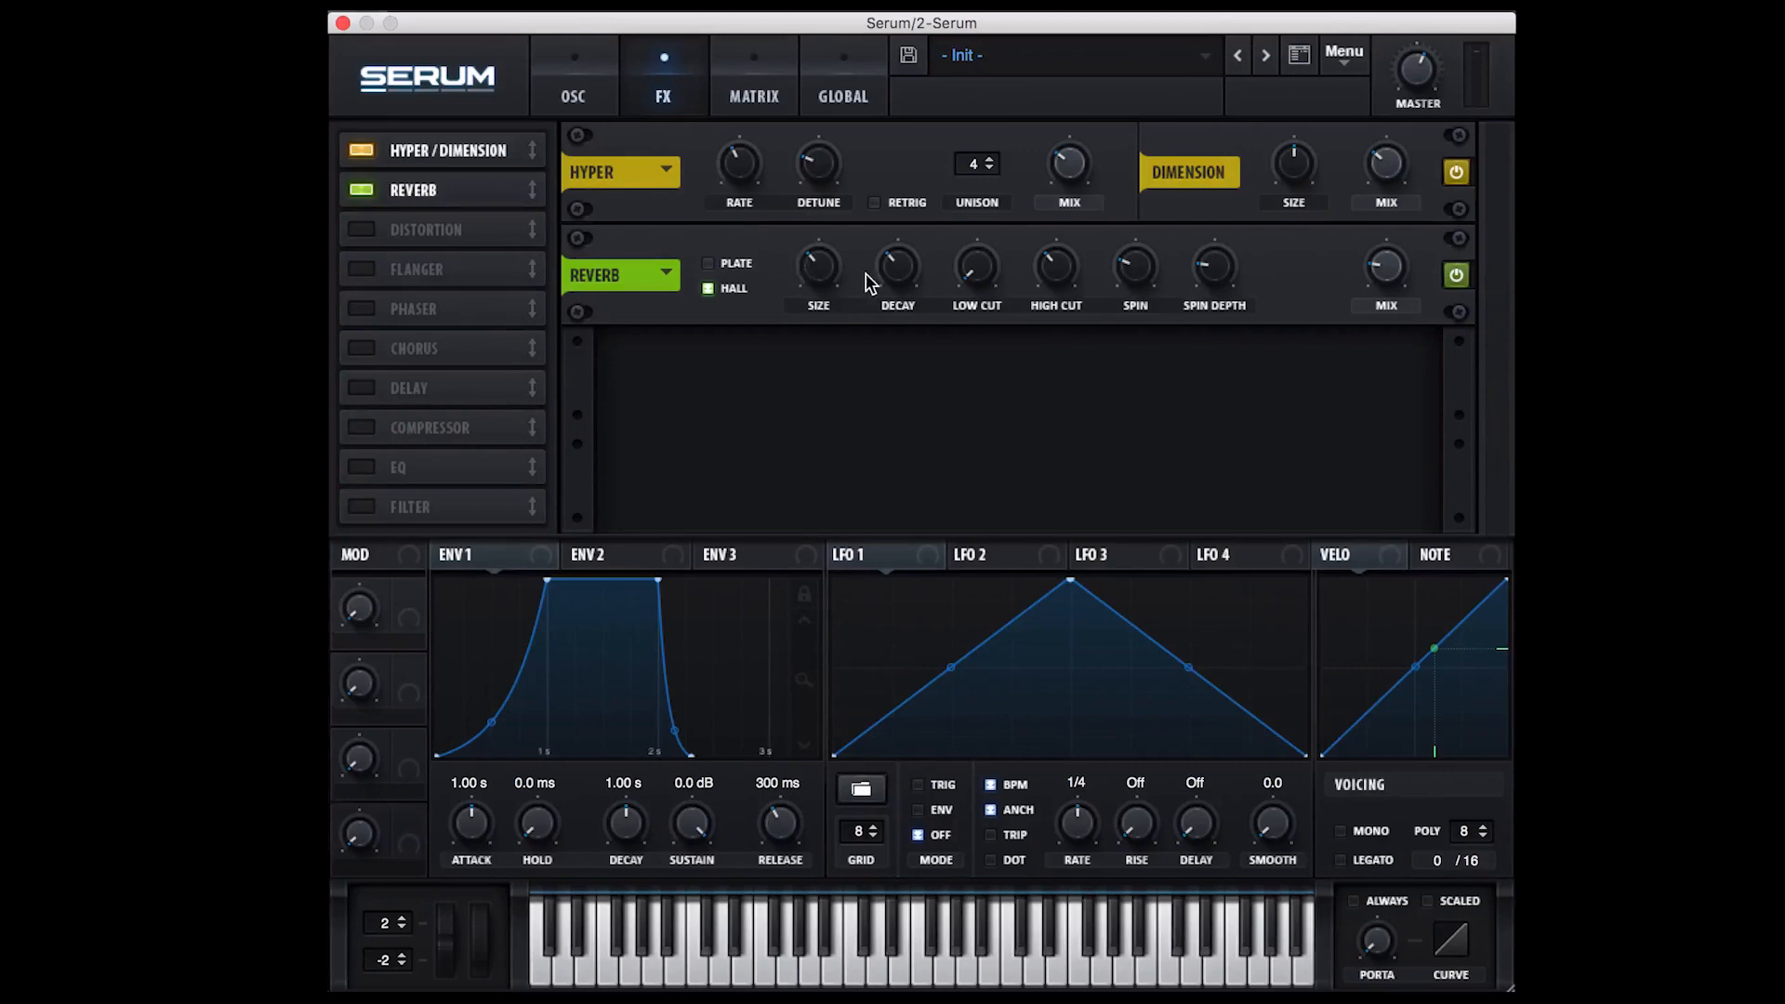
Adjust the reverb with a shorter decay, a 21% spin rate, a lower spin depth and a higher mix
drag(896, 268, 890, 303)
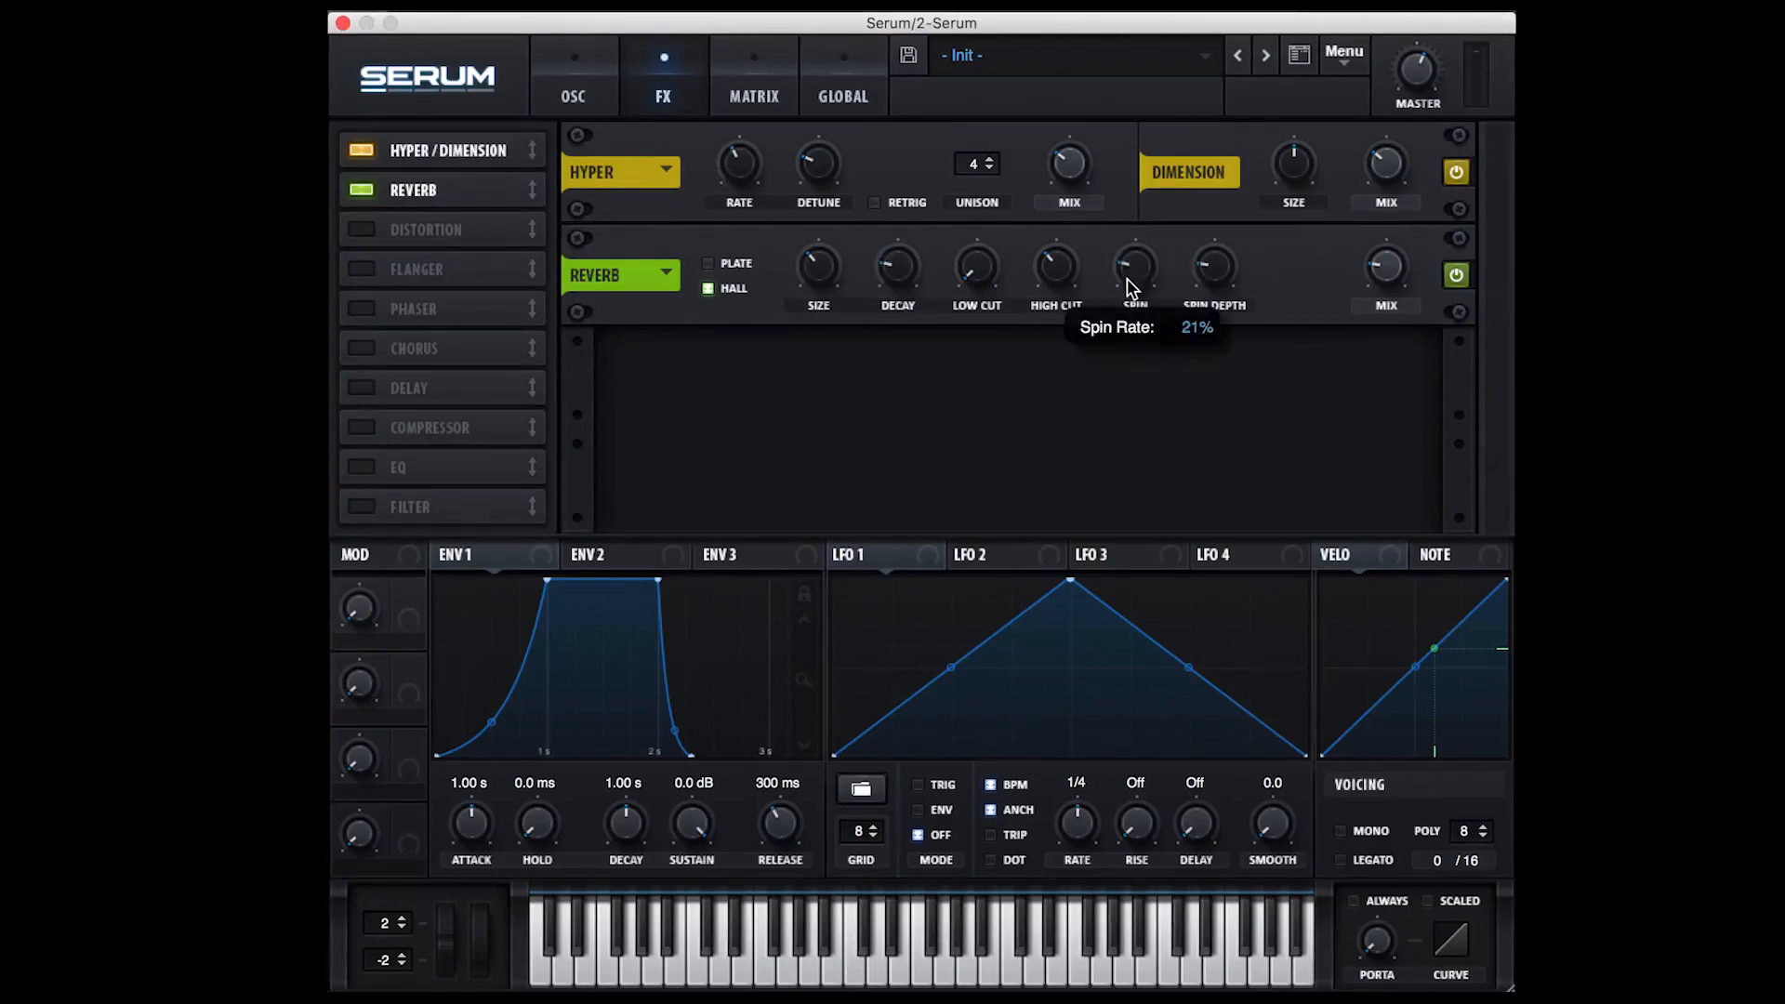
drag(1208, 271, 1207, 311)
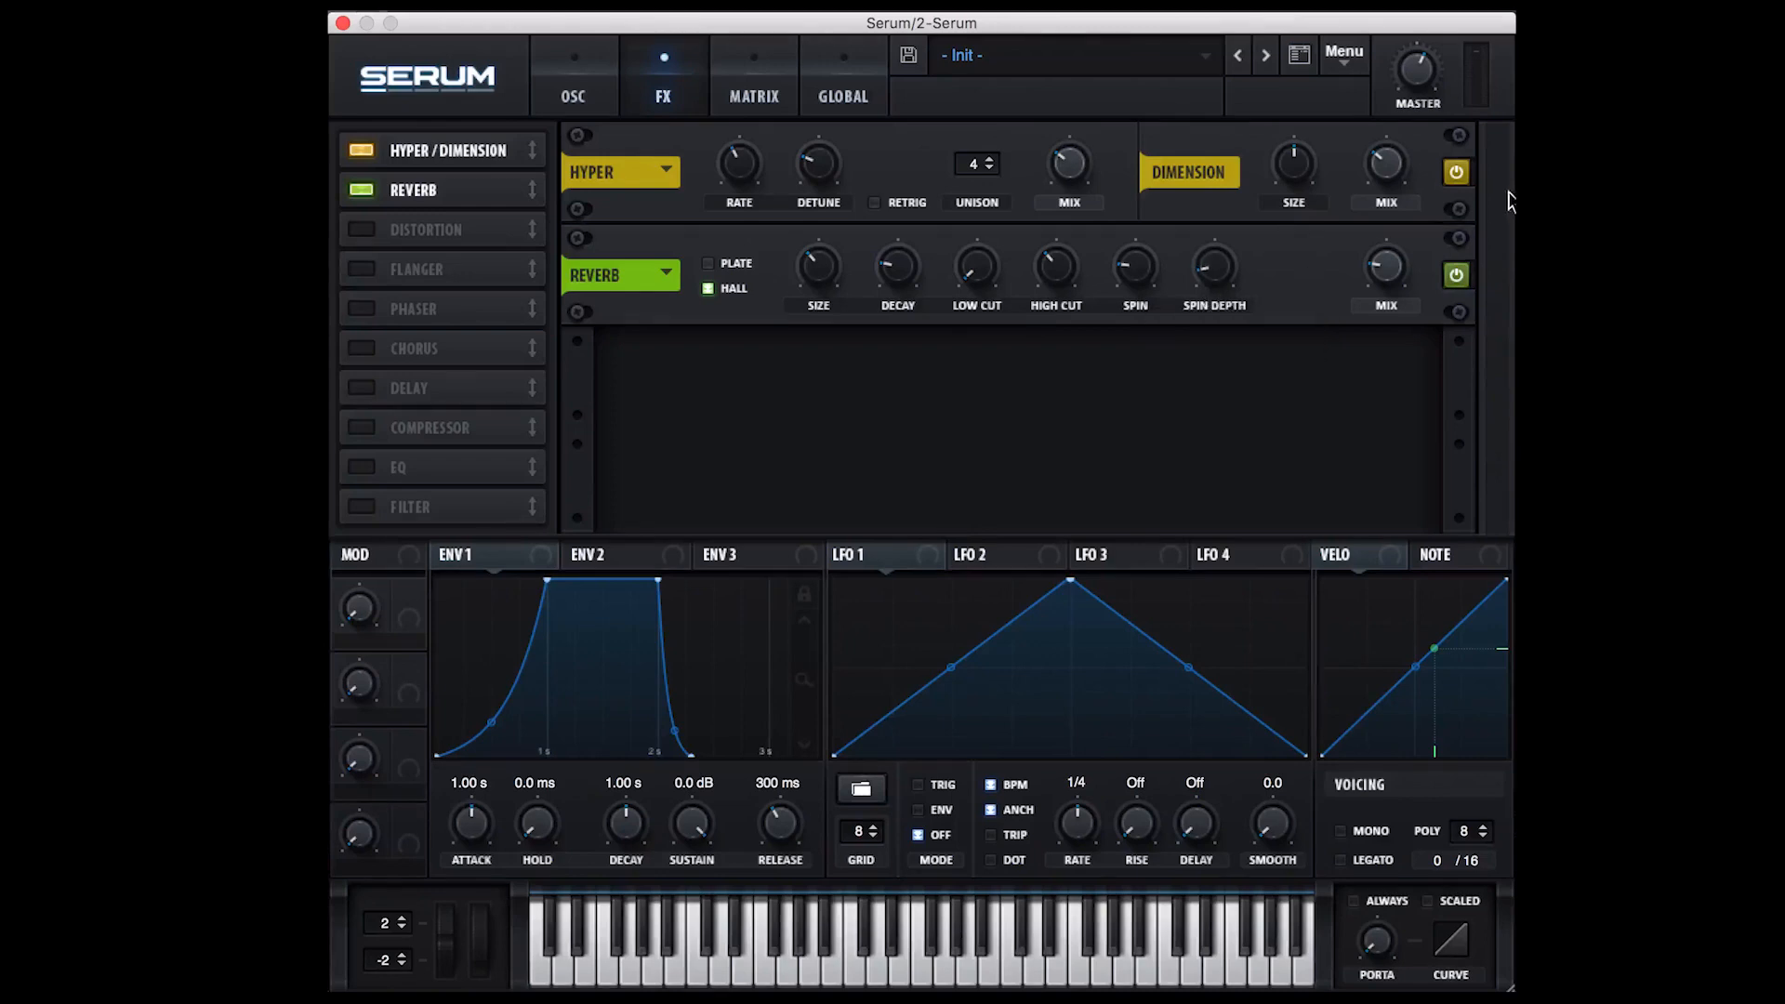
drag(1403, 257, 1403, 202)
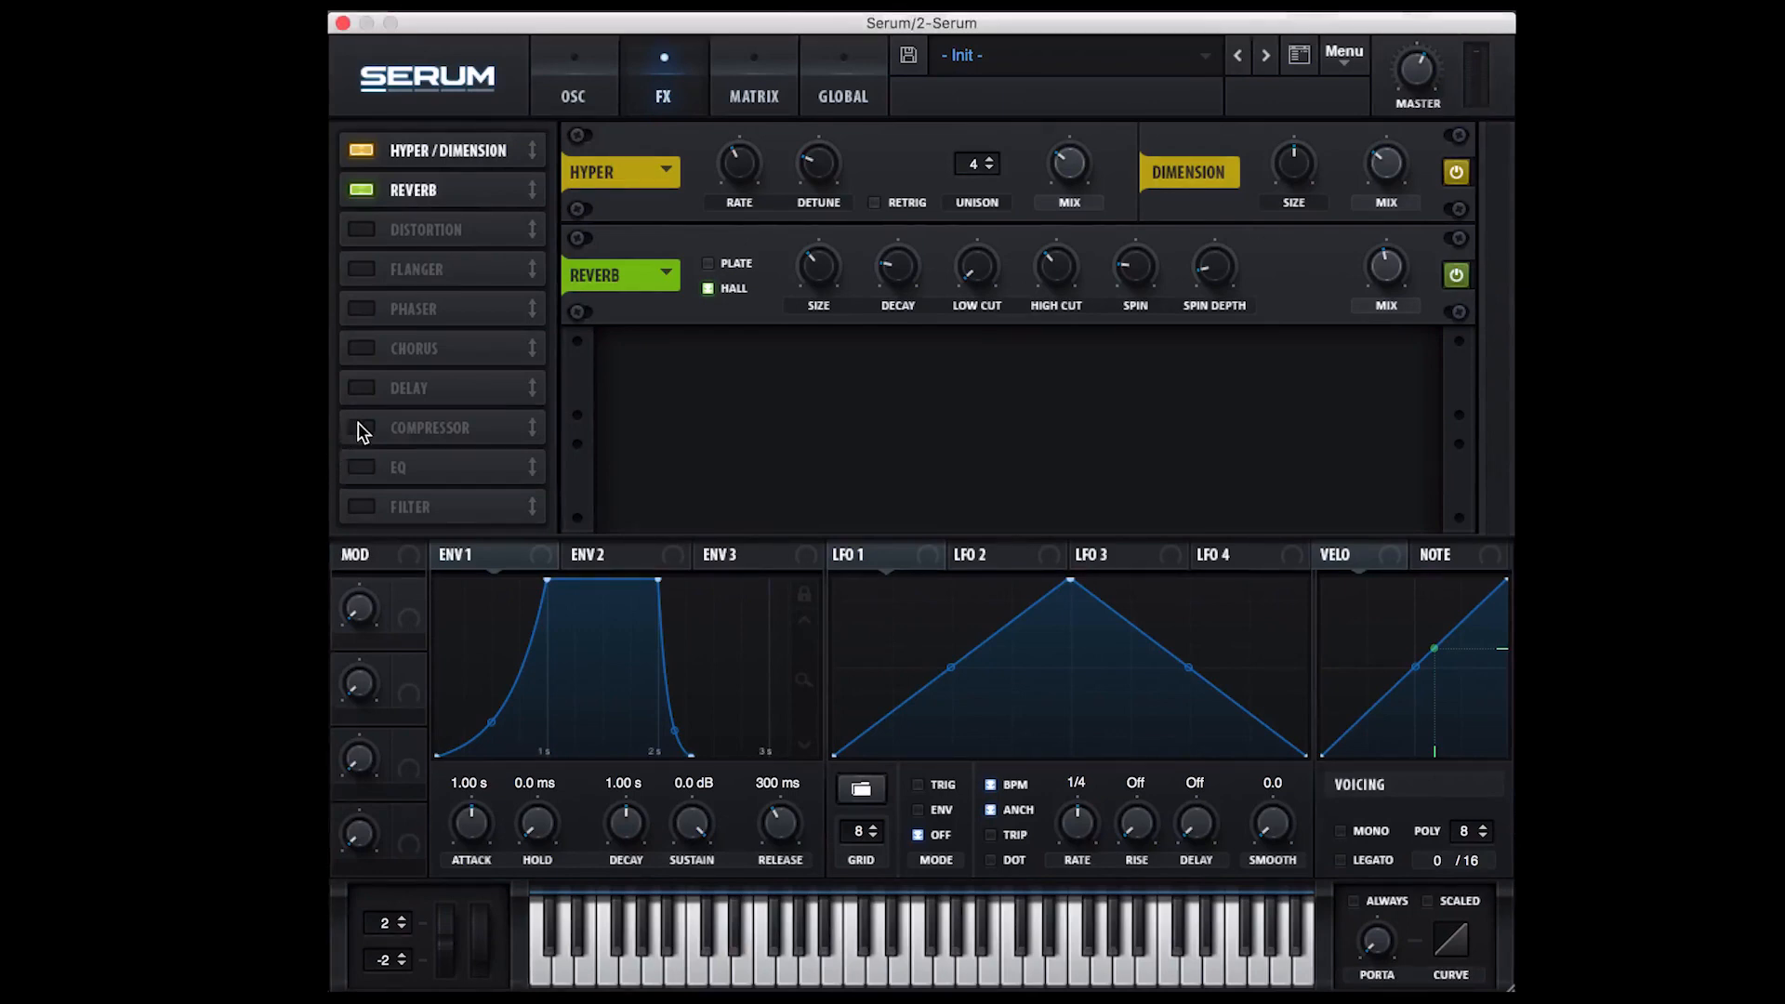
Enable the Compressor effect after the reverb and raise its gain slightly
click(413, 426)
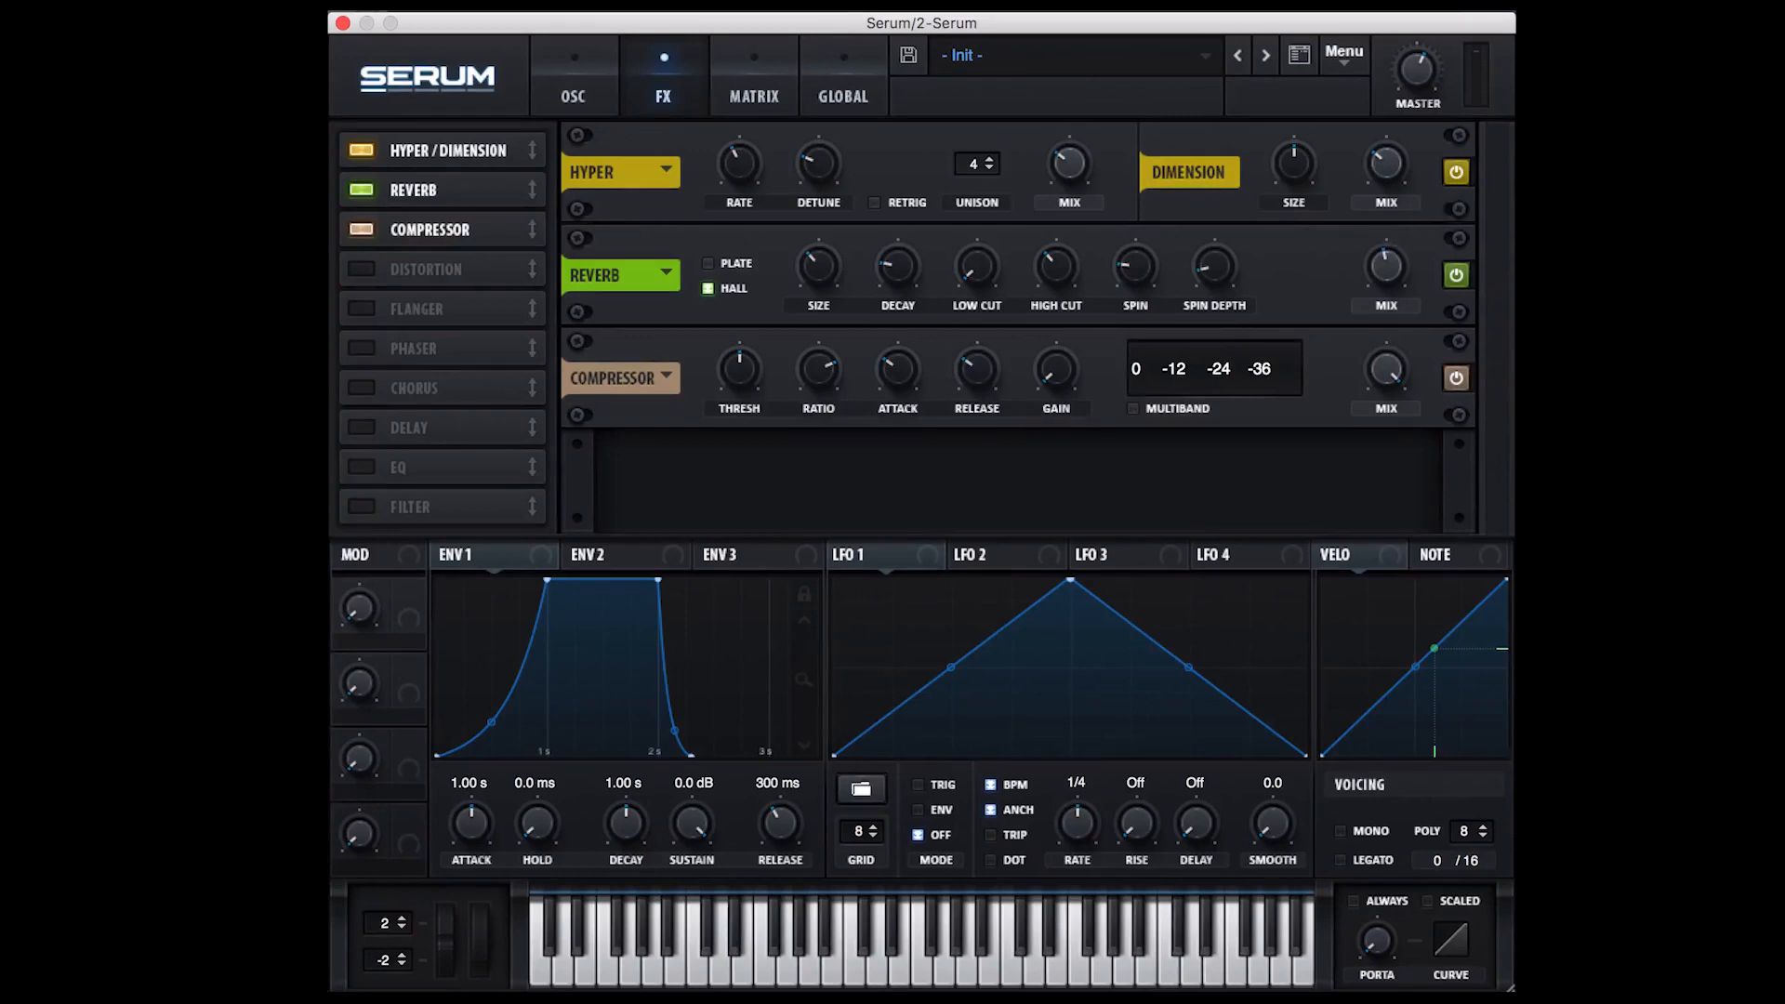
drag(1052, 352, 1062, 331)
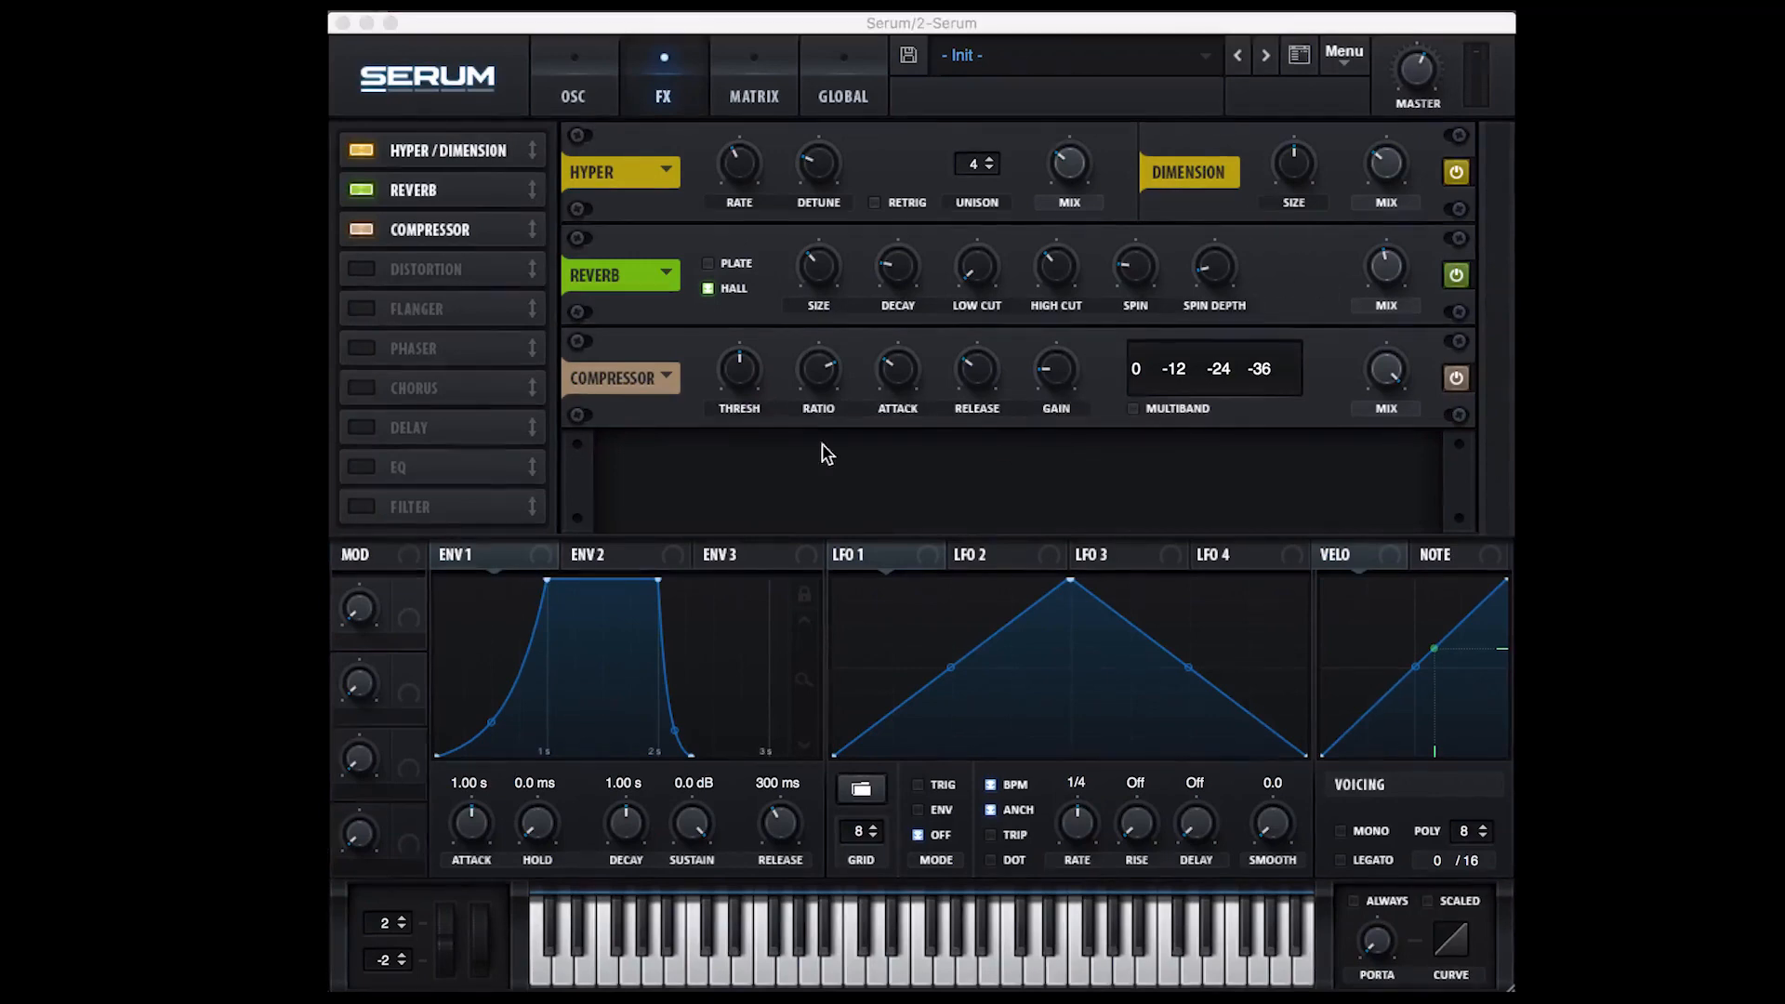
Enable the Flanger effect, assign Macro 1 to its mix over the full range and turn the macro up
click(363, 310)
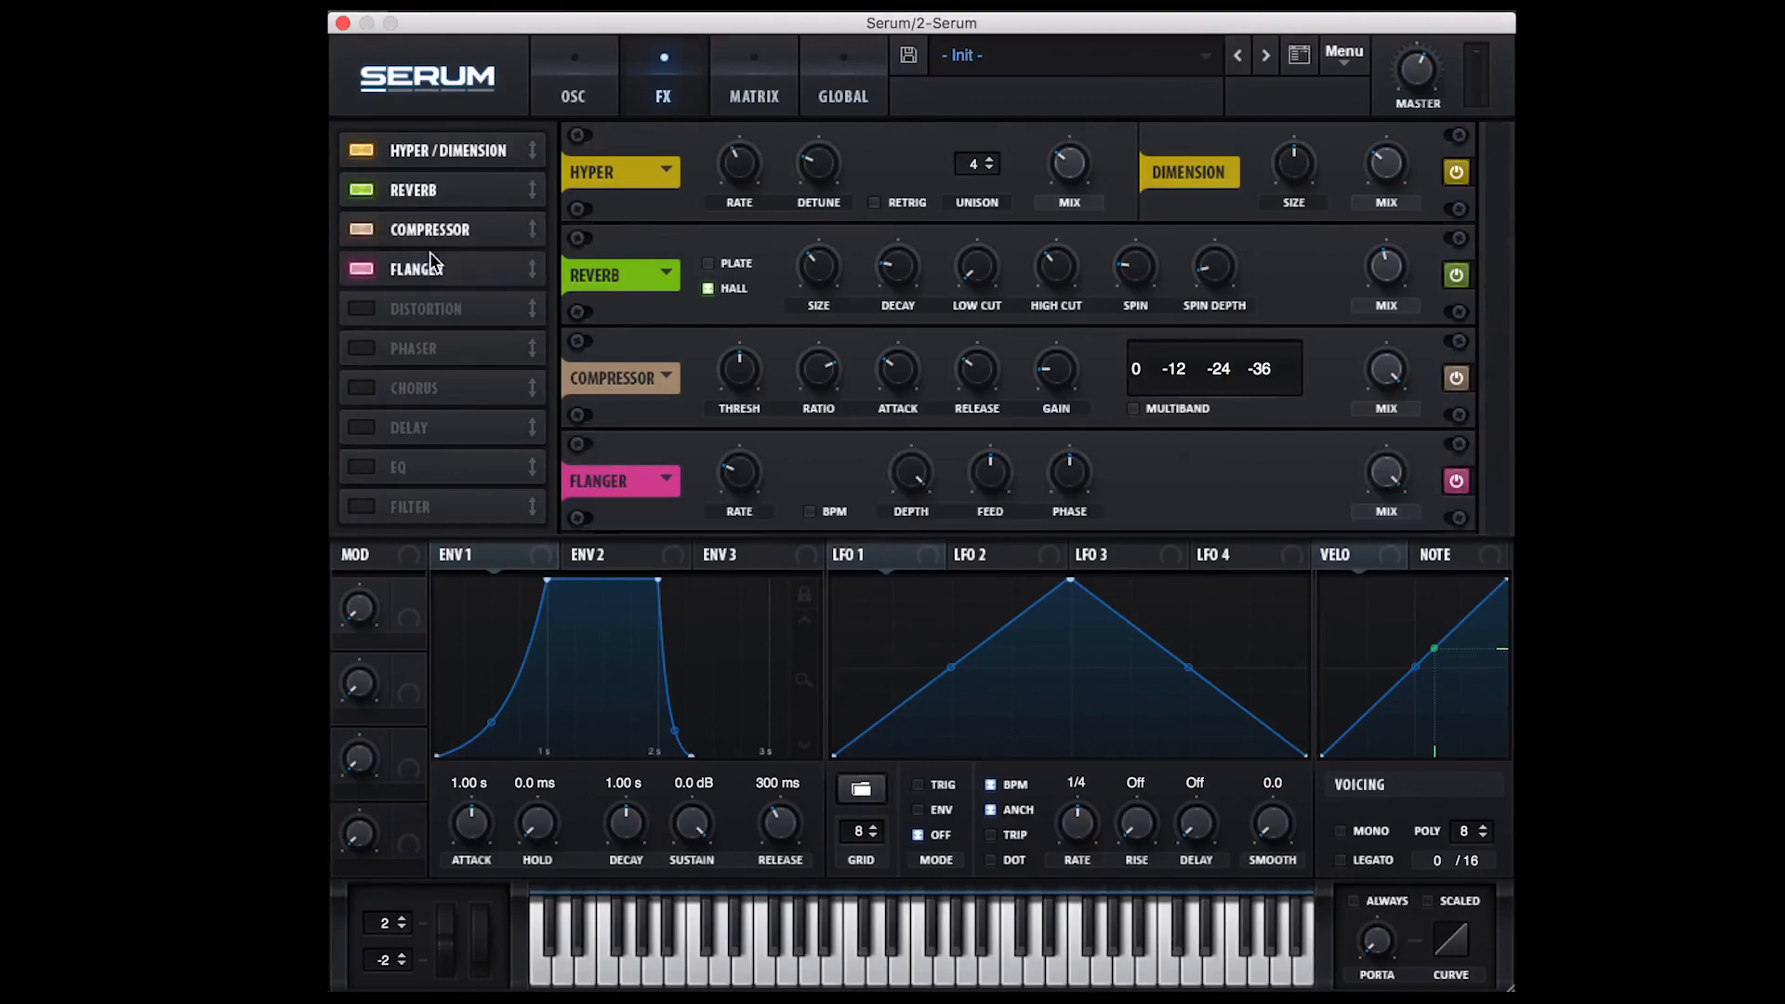
drag(409, 592, 1453, 259)
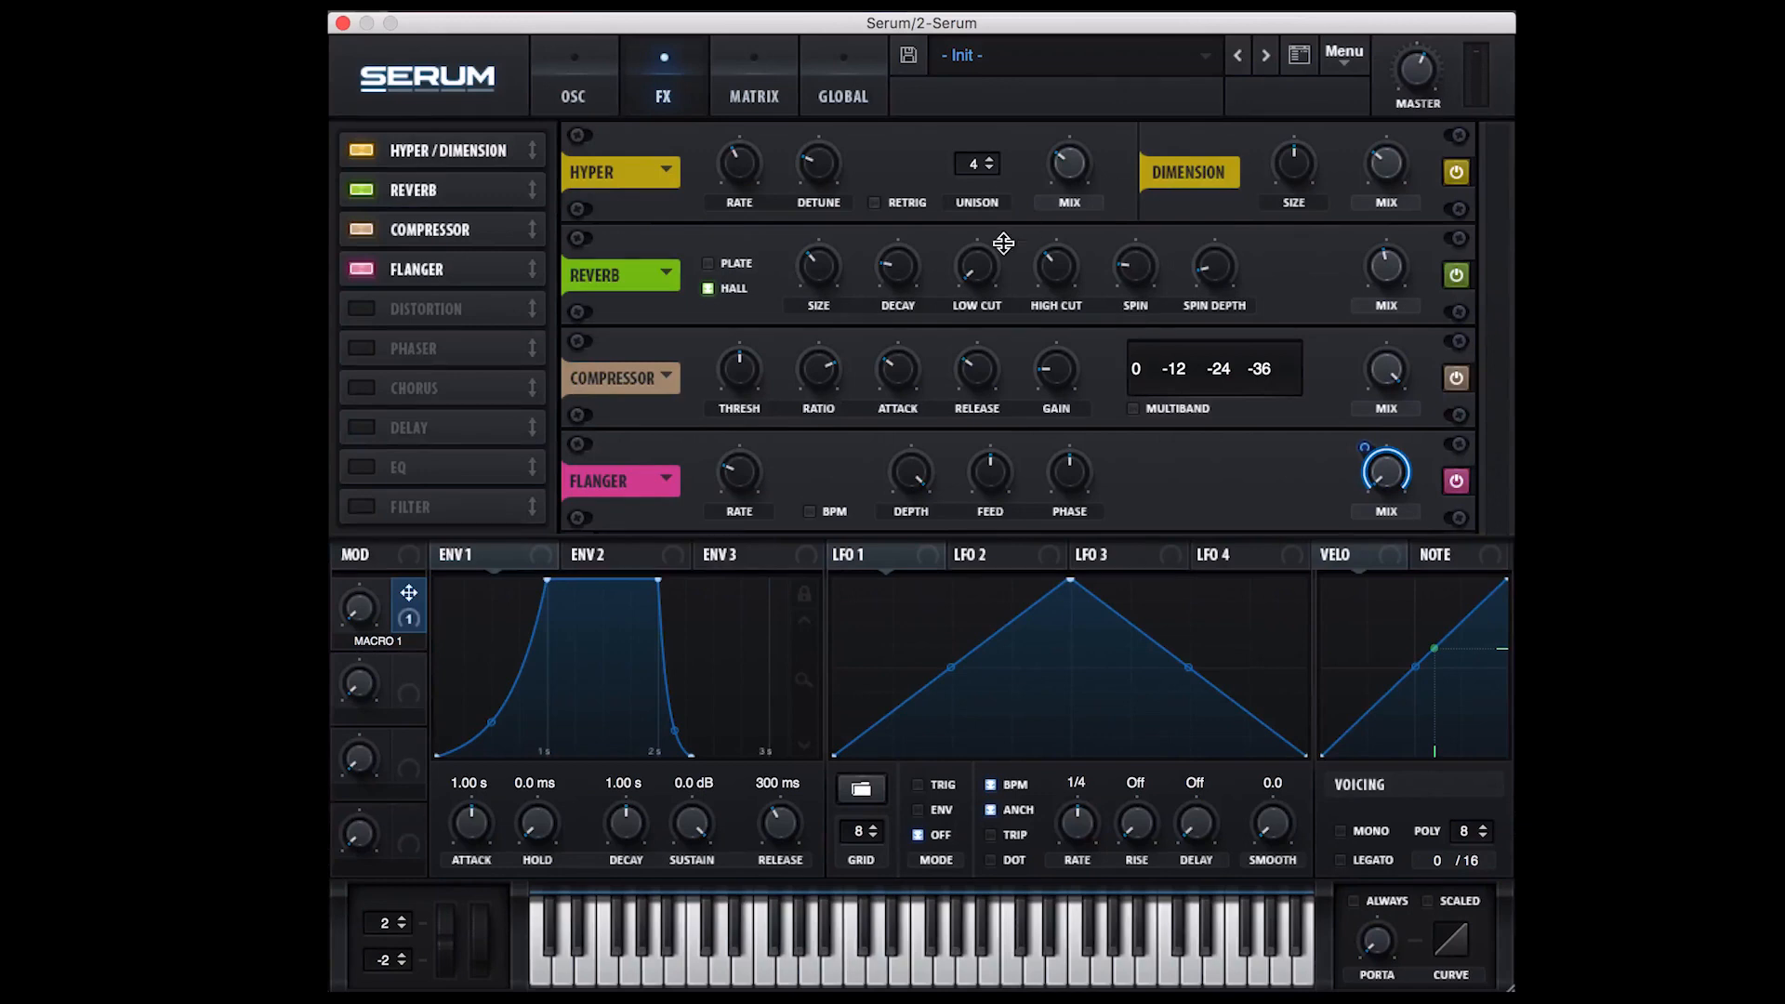
drag(361, 606, 412, 563)
Rename Macro 1 as Flange
double_click(377, 641)
text(Flange)
key(Return)
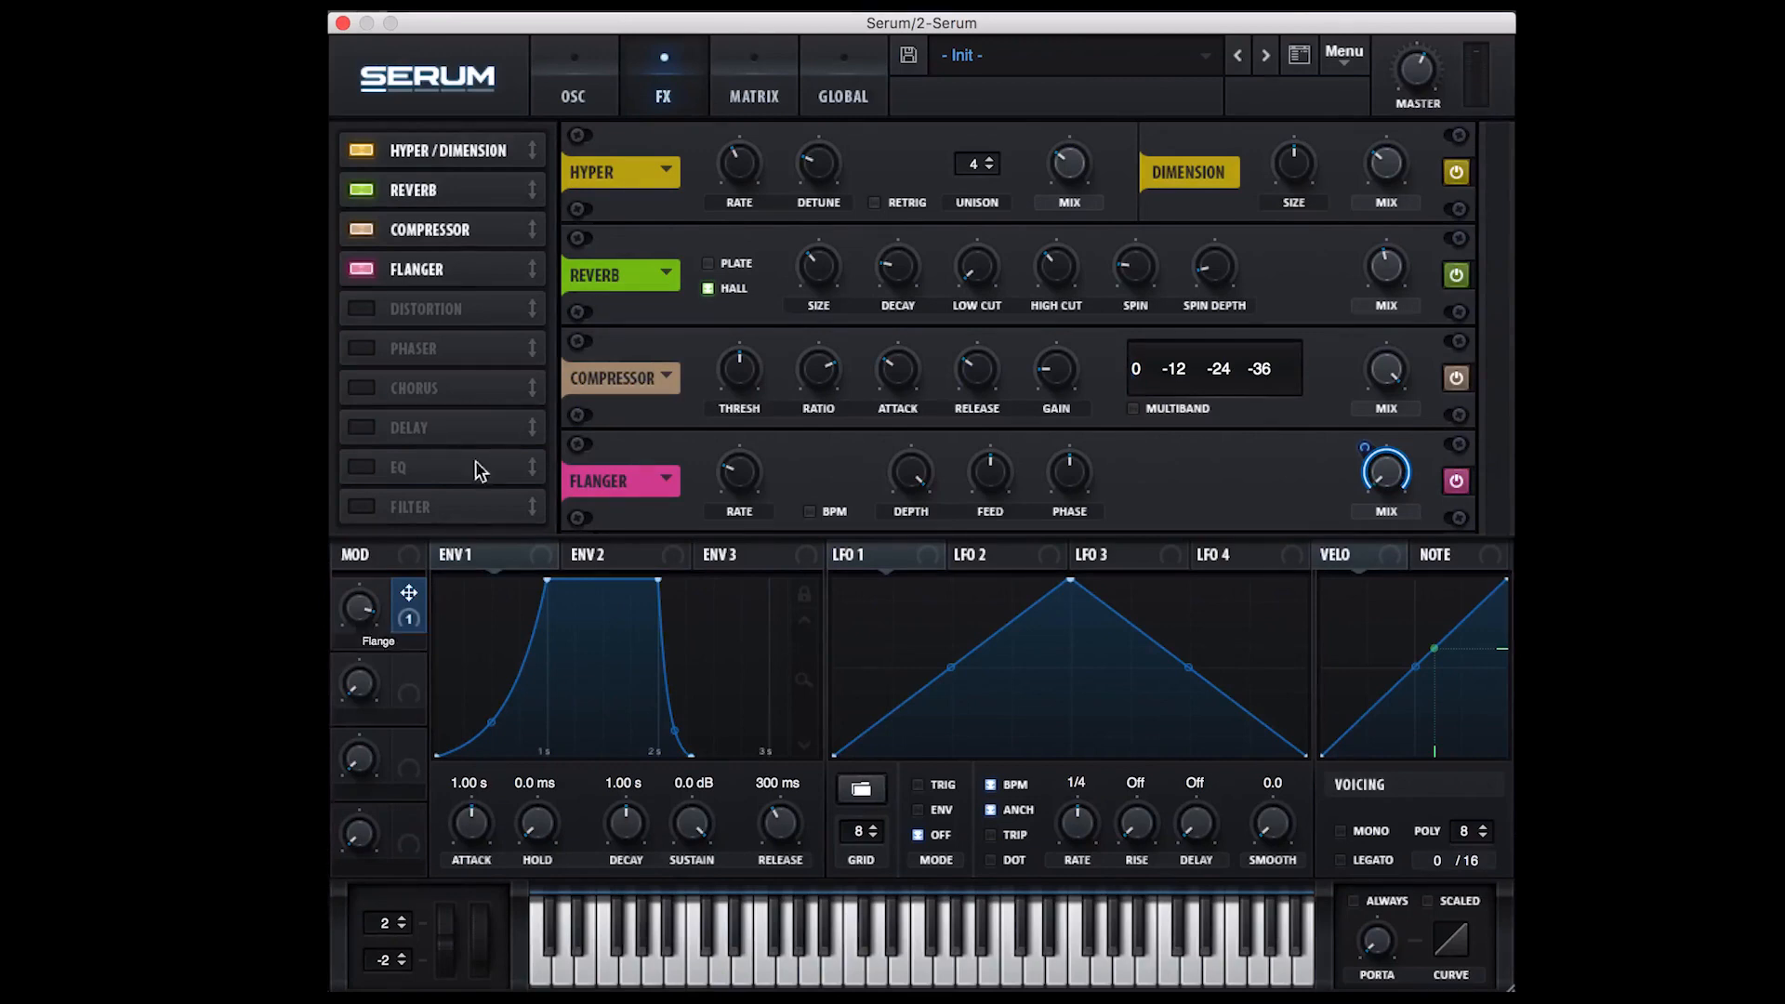
Enable the Filter effect and reshape LFO 1 into an early peak with a curved rise, a long curved fall and raised end points
click(362, 506)
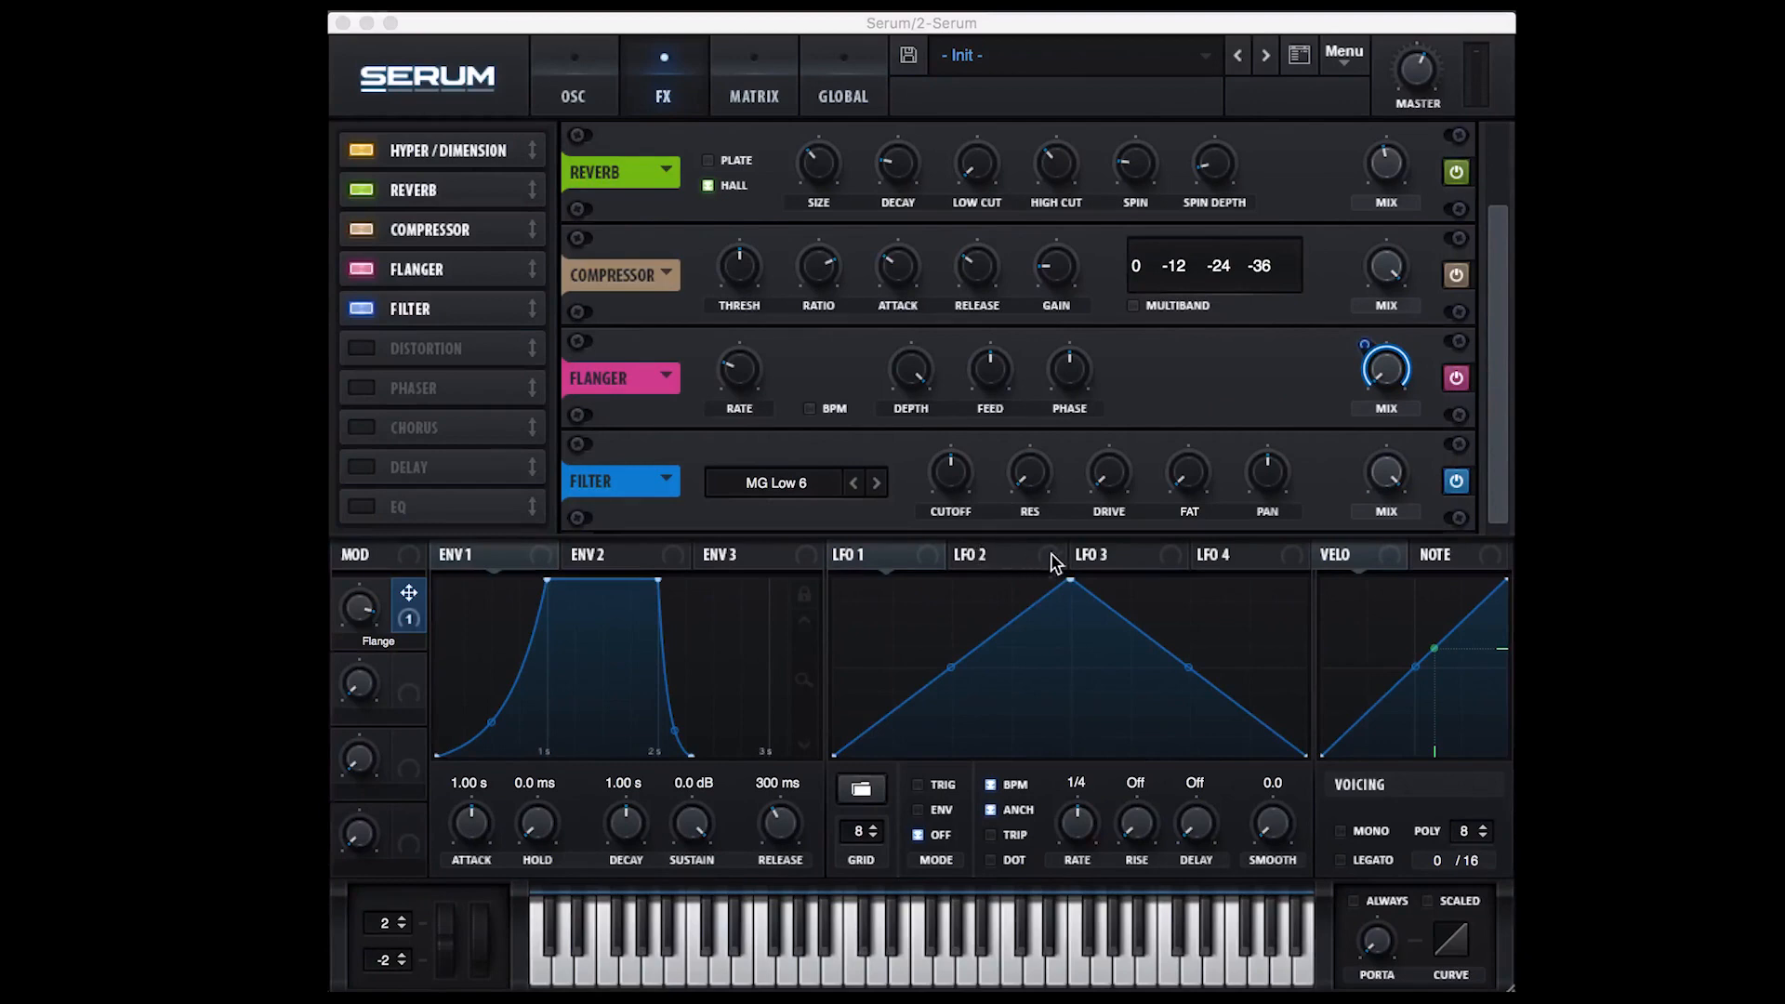
drag(1070, 580, 884, 586)
drag(861, 668, 918, 712)
drag(1098, 671, 1099, 723)
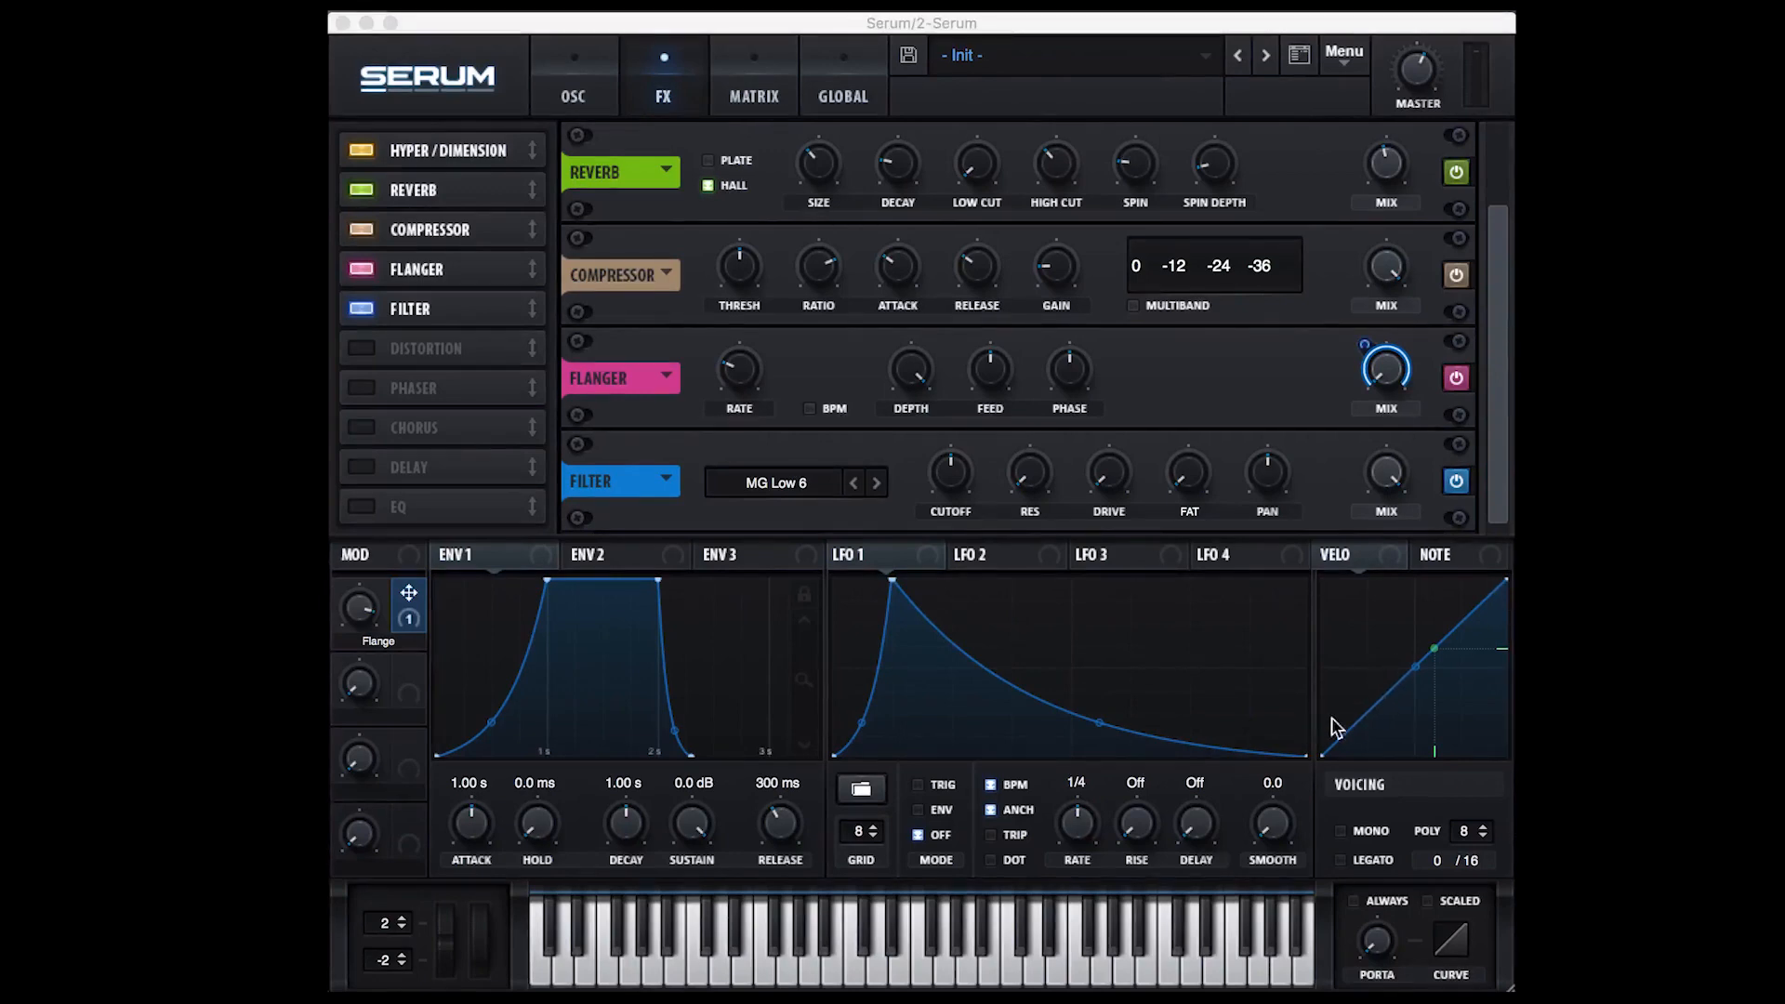
drag(1304, 753, 1312, 744)
drag(1328, 722, 1333, 717)
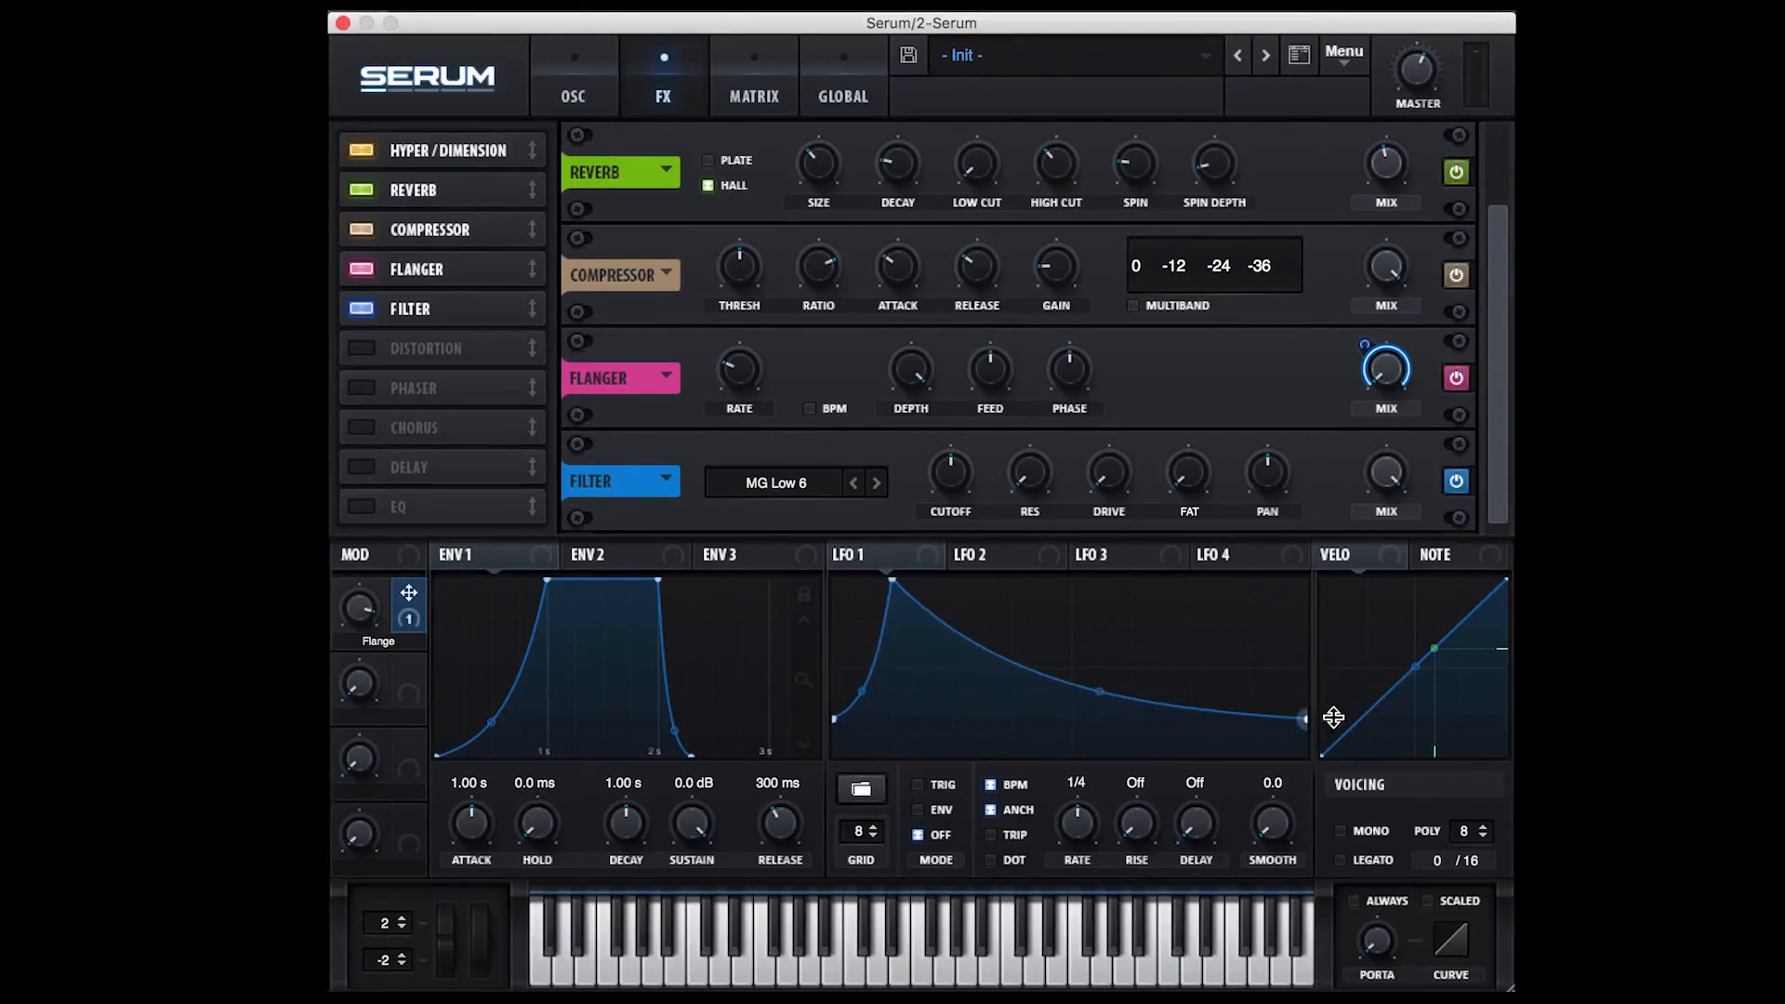
Modulate the effects filter's cutoff with LFO 1 at a depth of 25 and set the LFO to Trig mode
drag(839, 555, 945, 484)
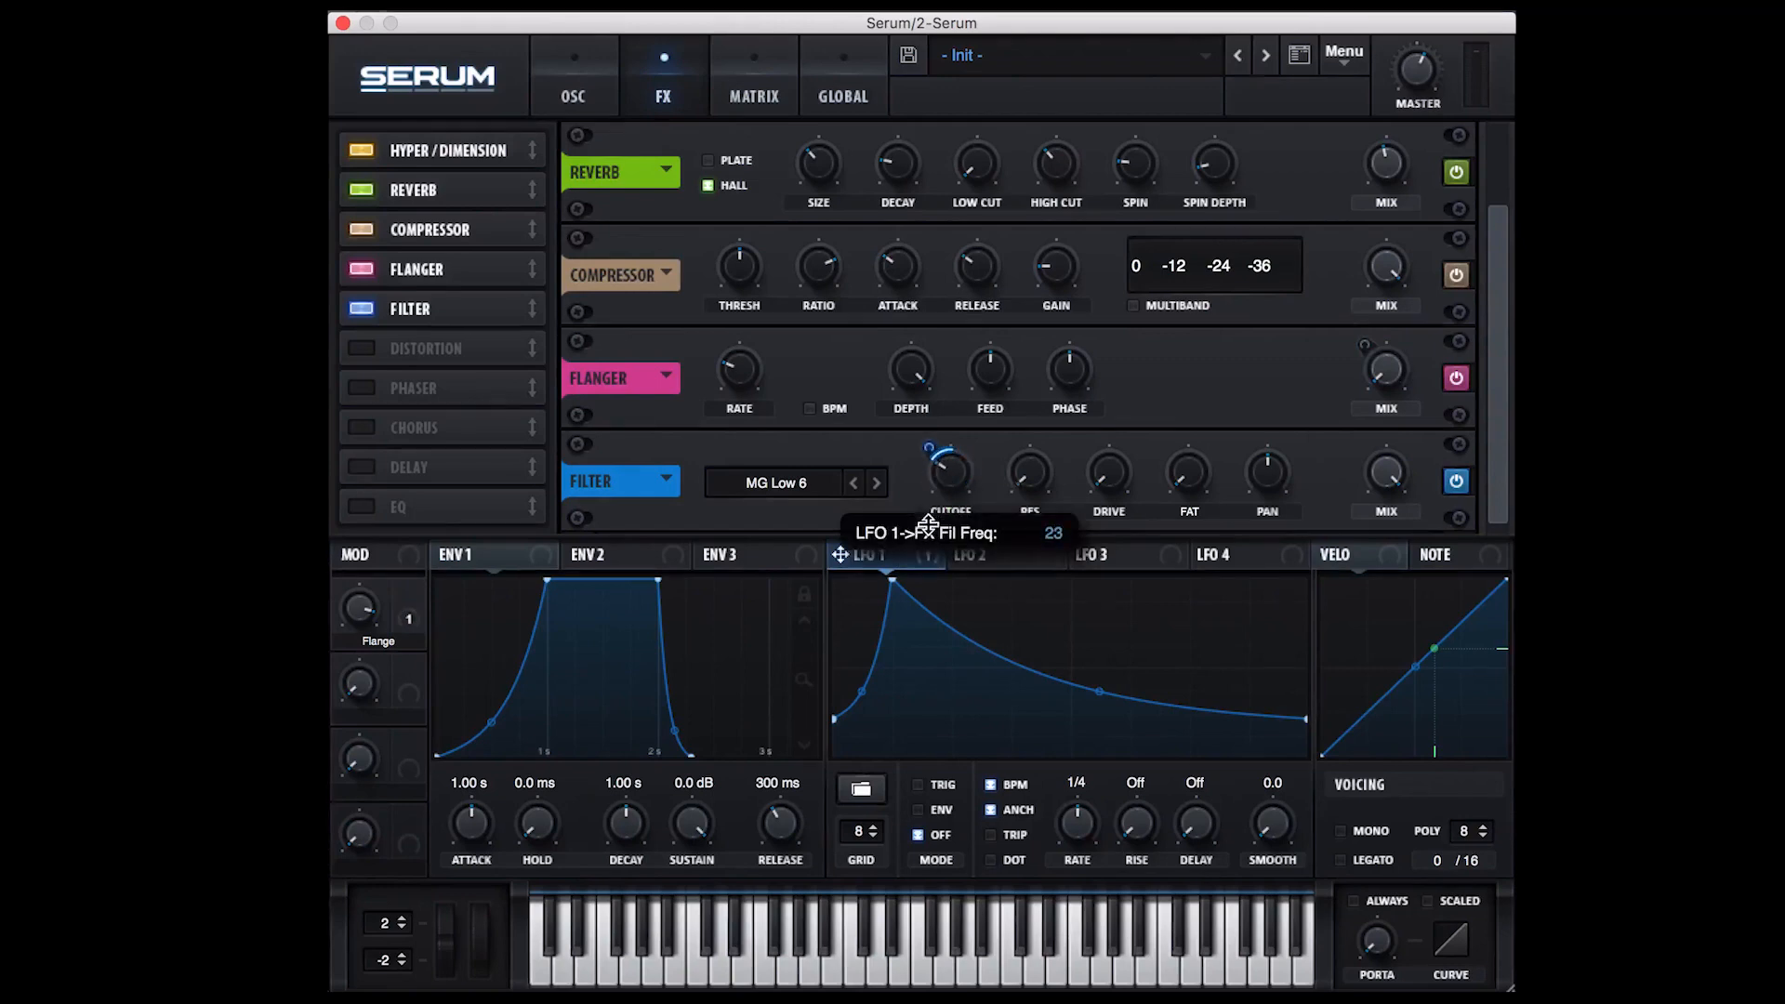
click(937, 784)
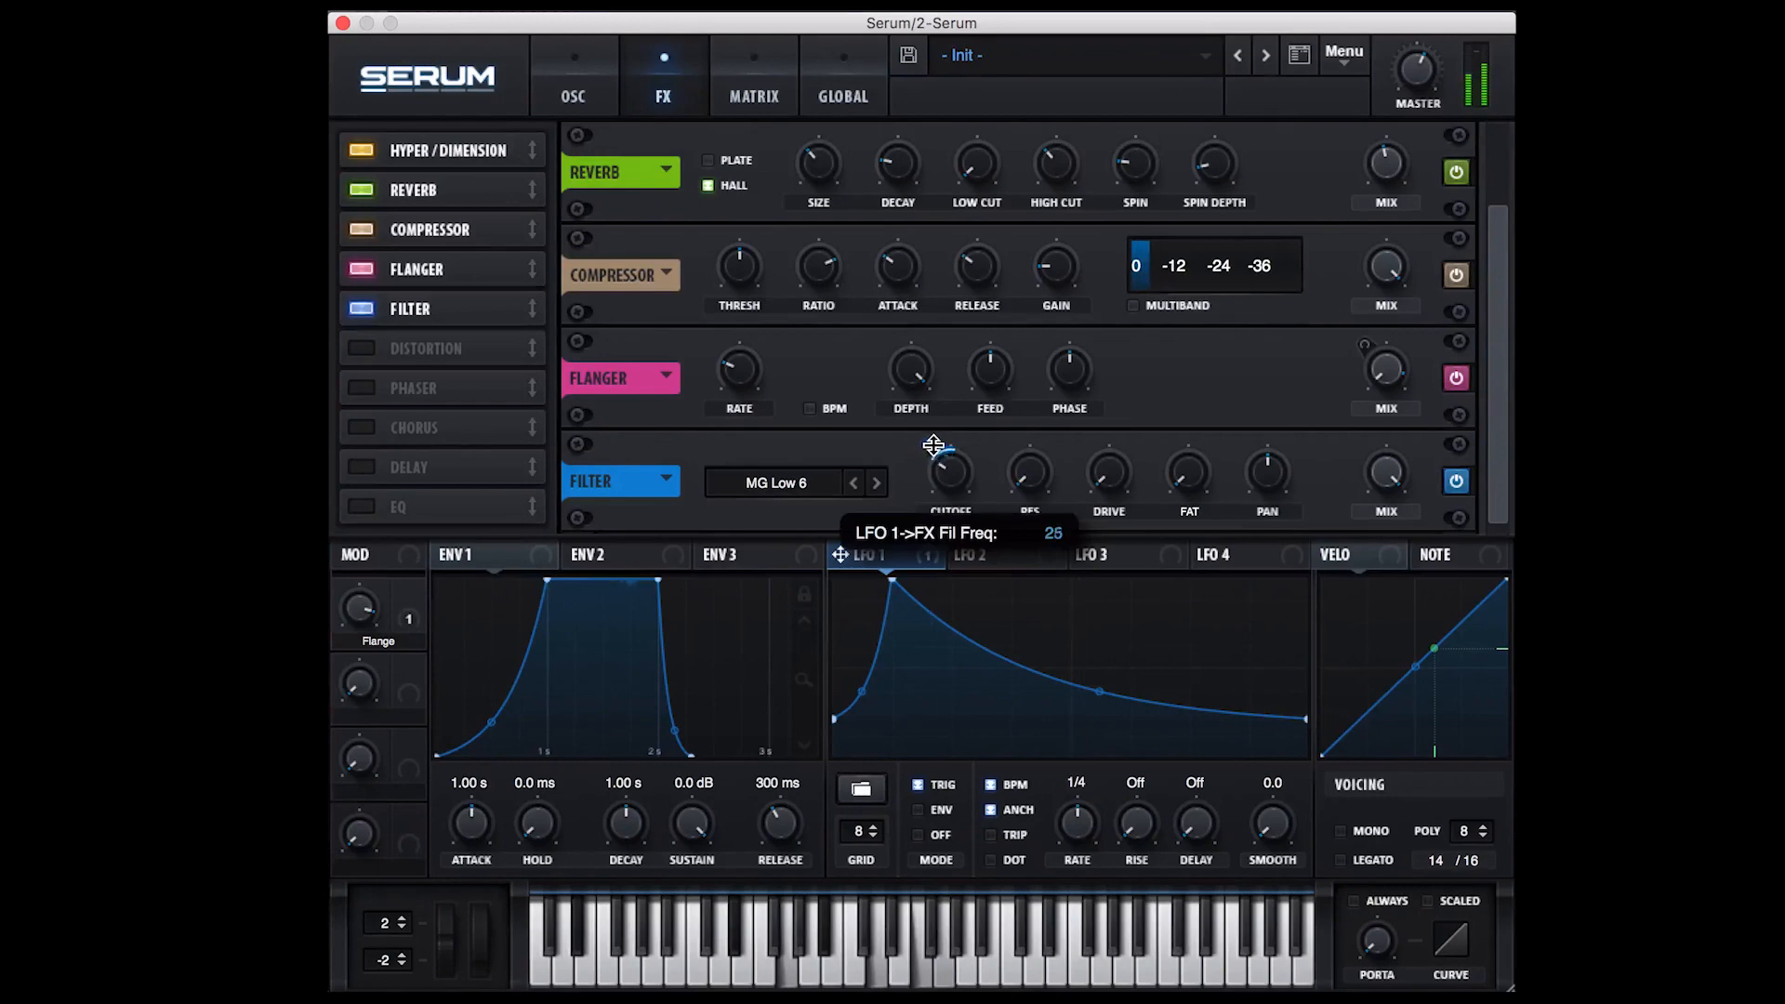
Set LFO 1's rate to 1/8, then lower the effects filter's cutoff and deepen its LFO 1 modulation
drag(1076, 798, 1080, 829)
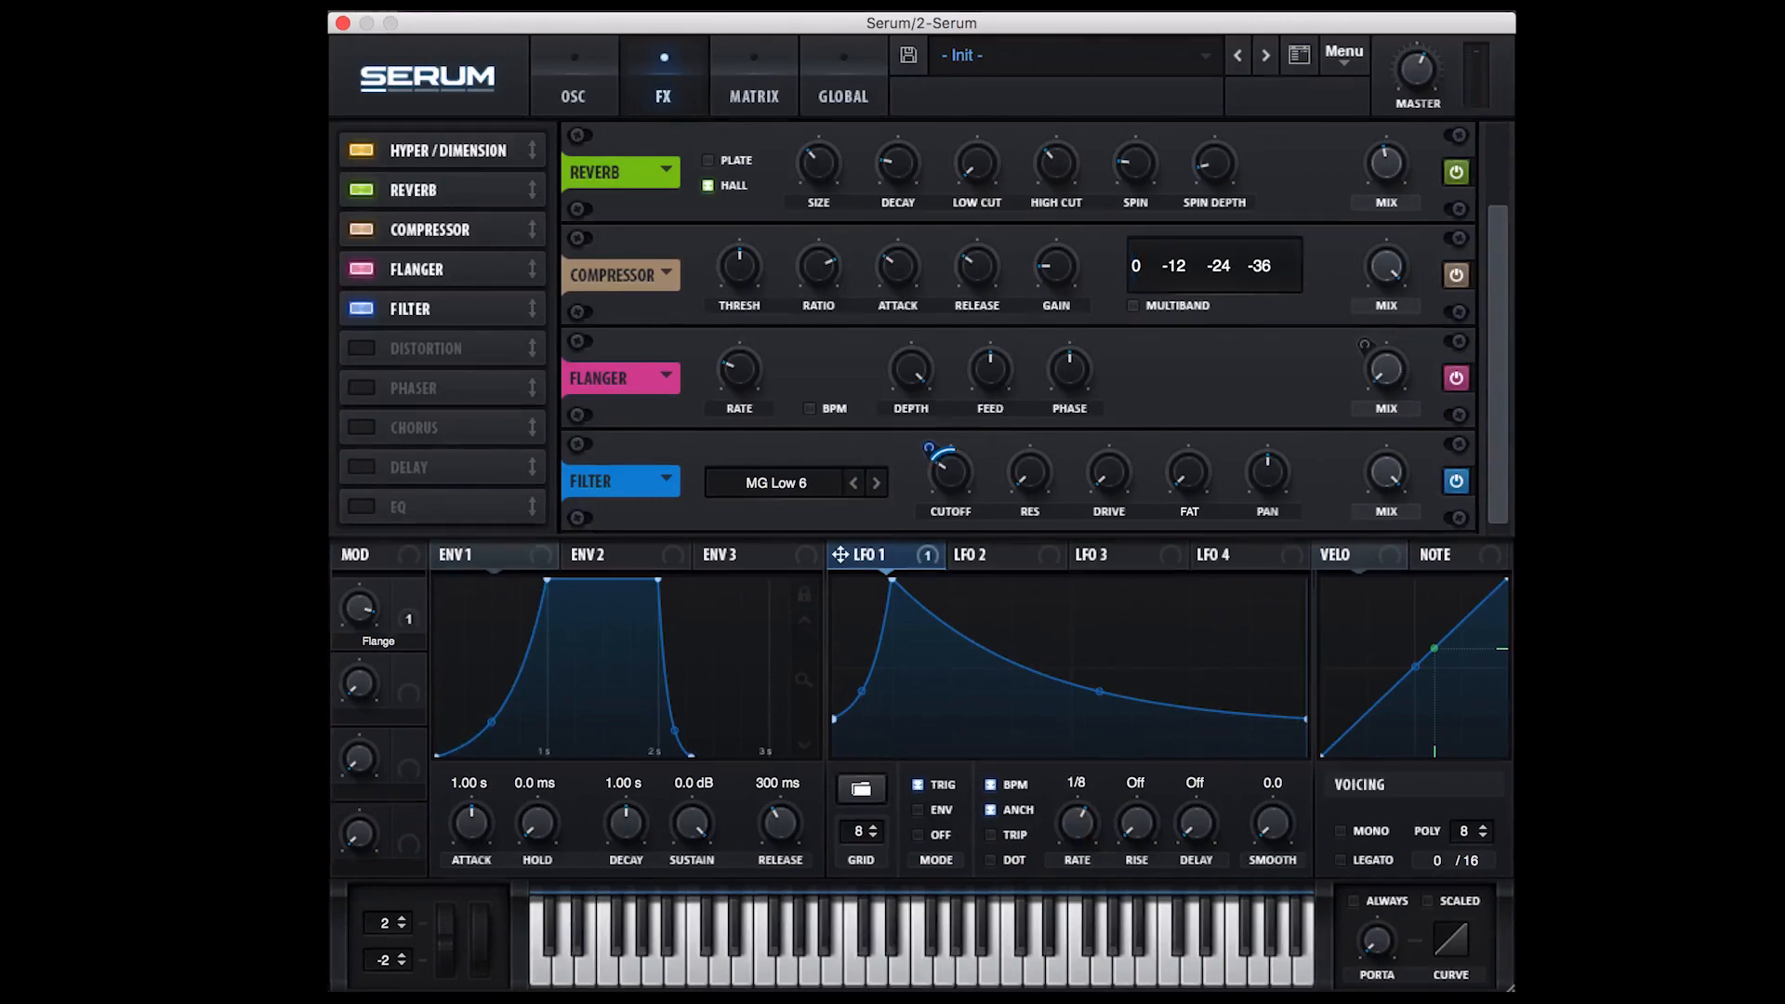
drag(928, 447, 950, 502)
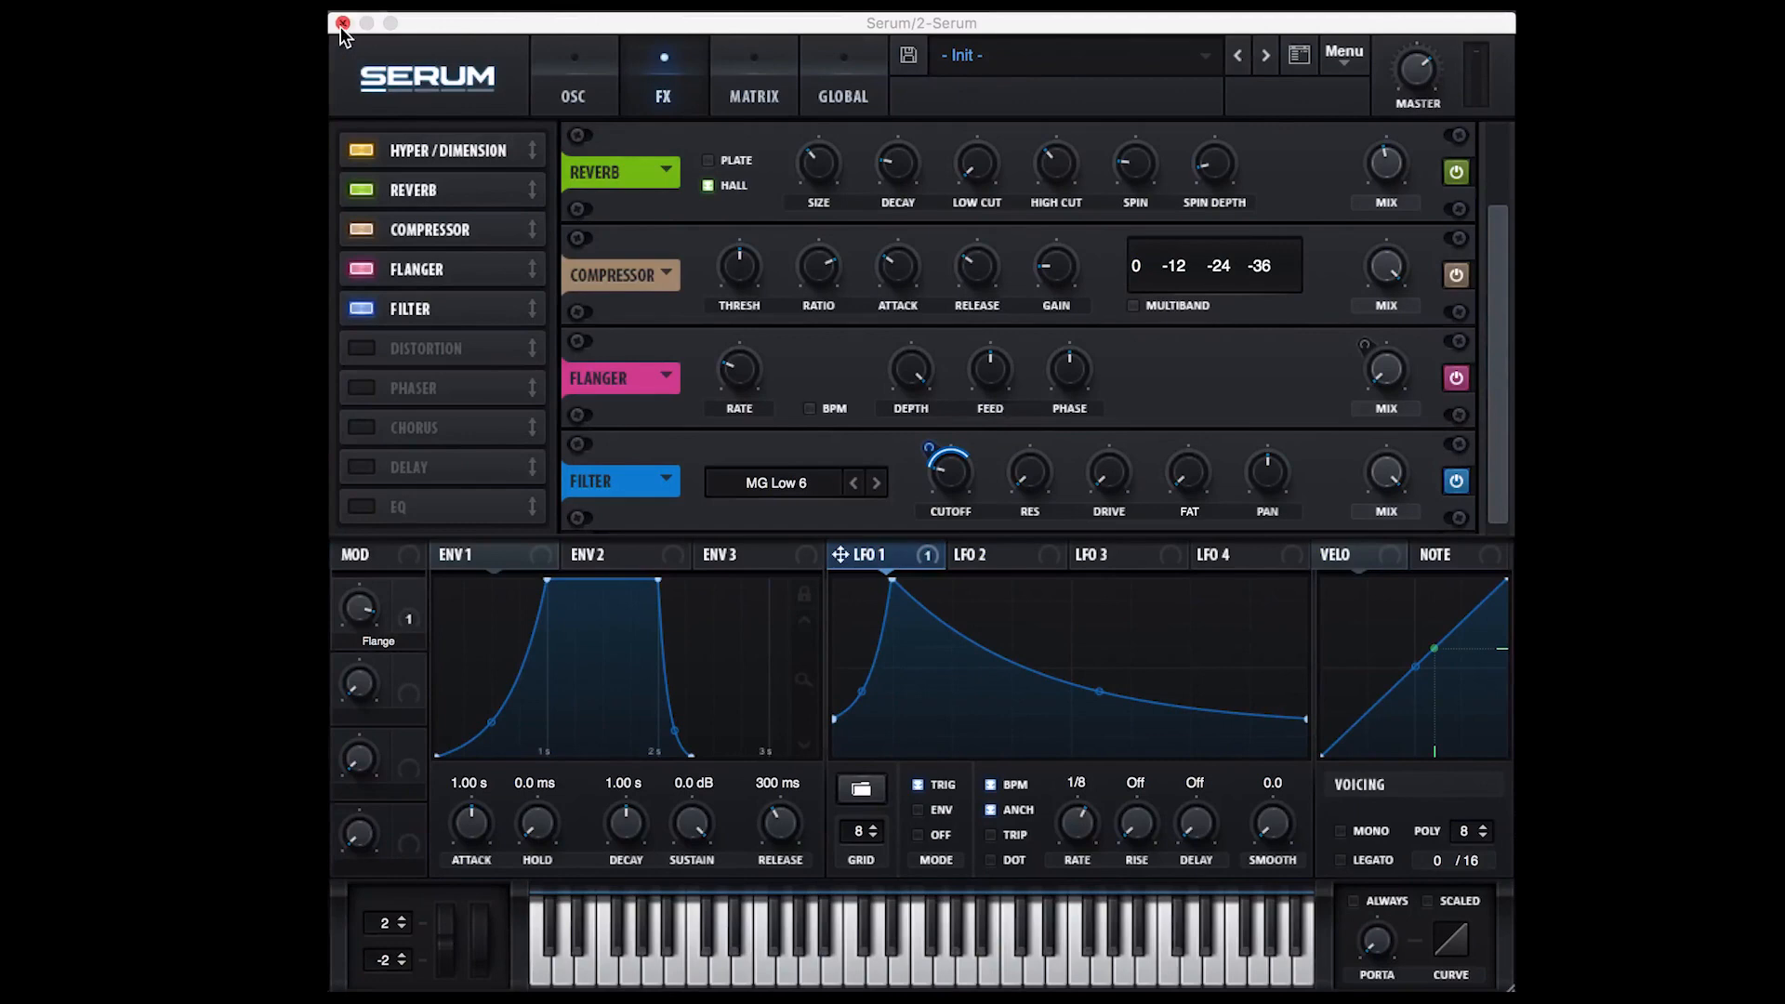
click(342, 23)
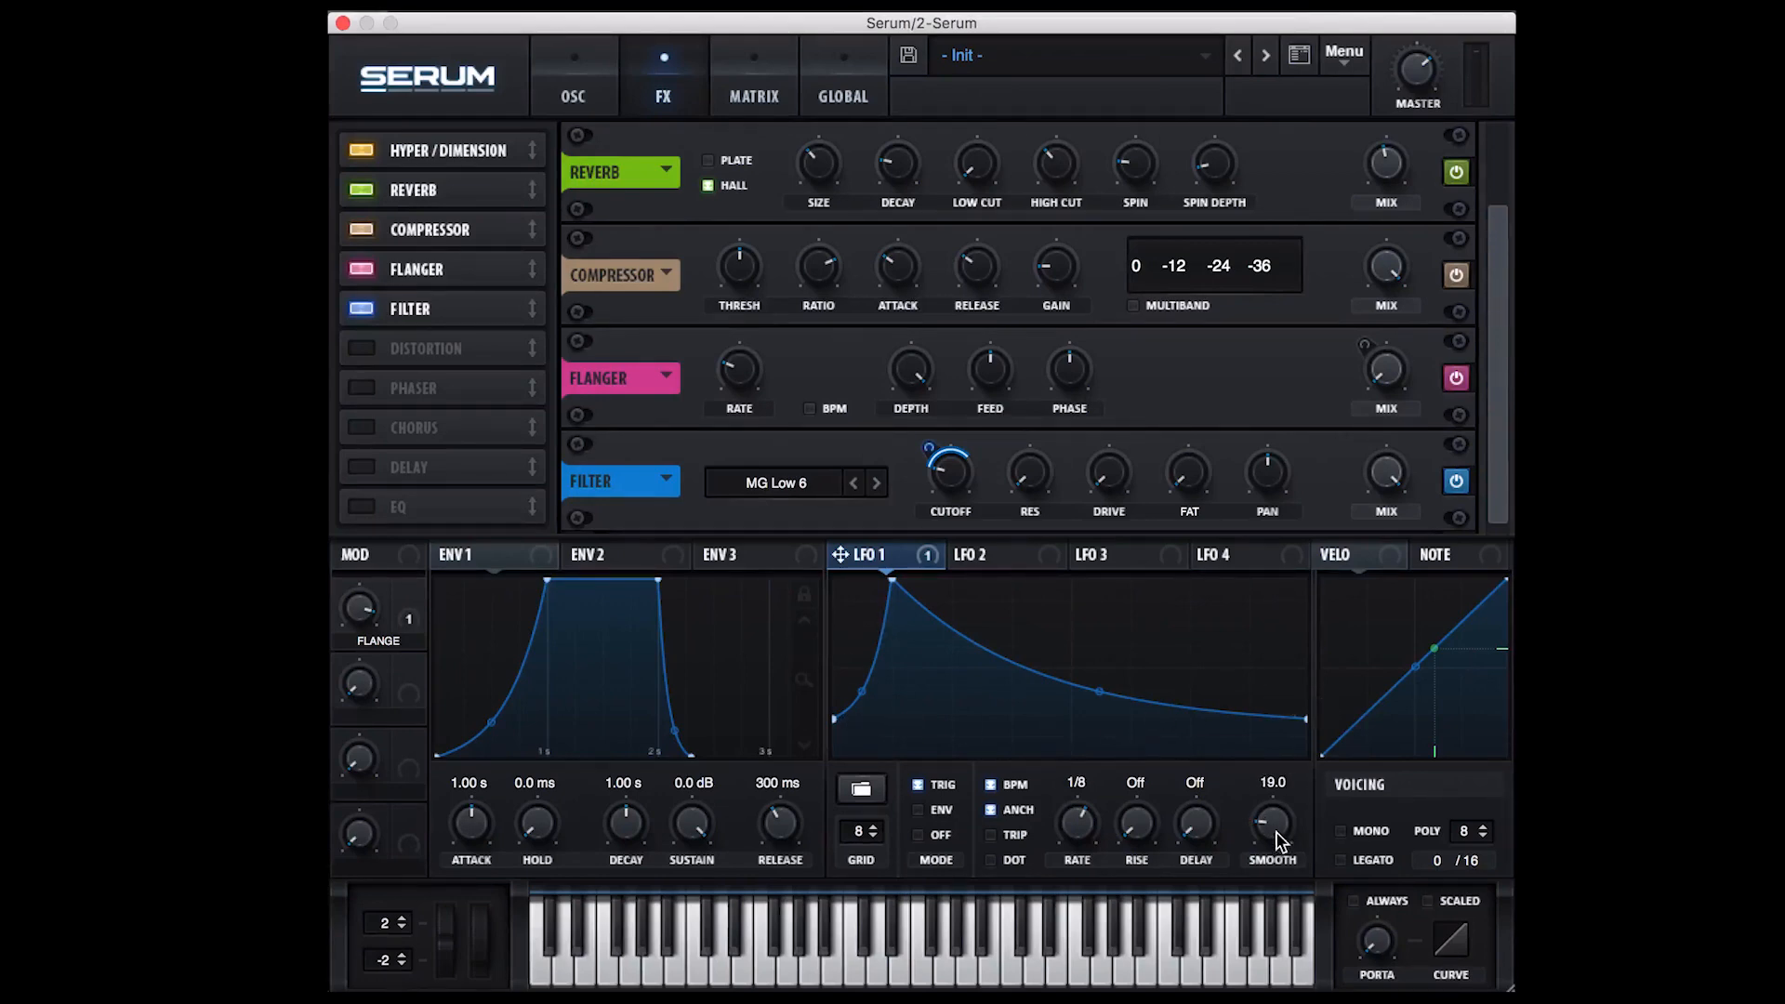
Set LFO 1's smoothing to 22.3, raise the master volume slightly and return to the oscillator settings
drag(1415, 72, 1415, 68)
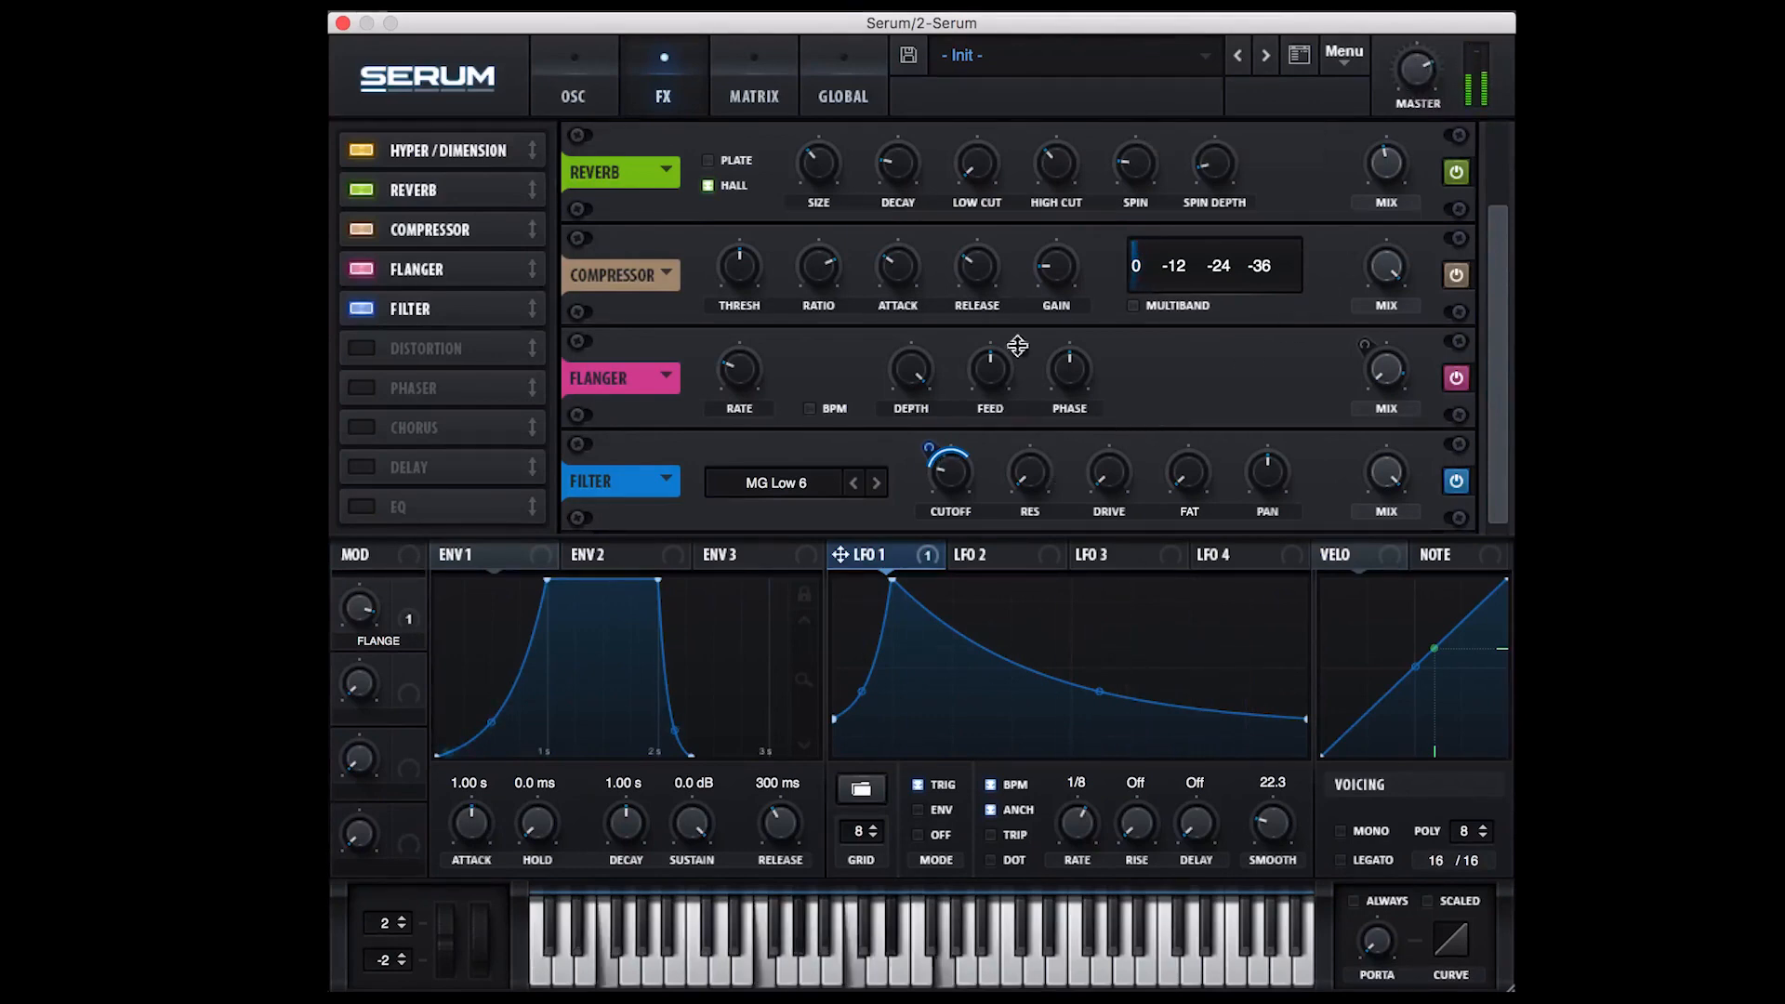
mouse_move(1054, 254)
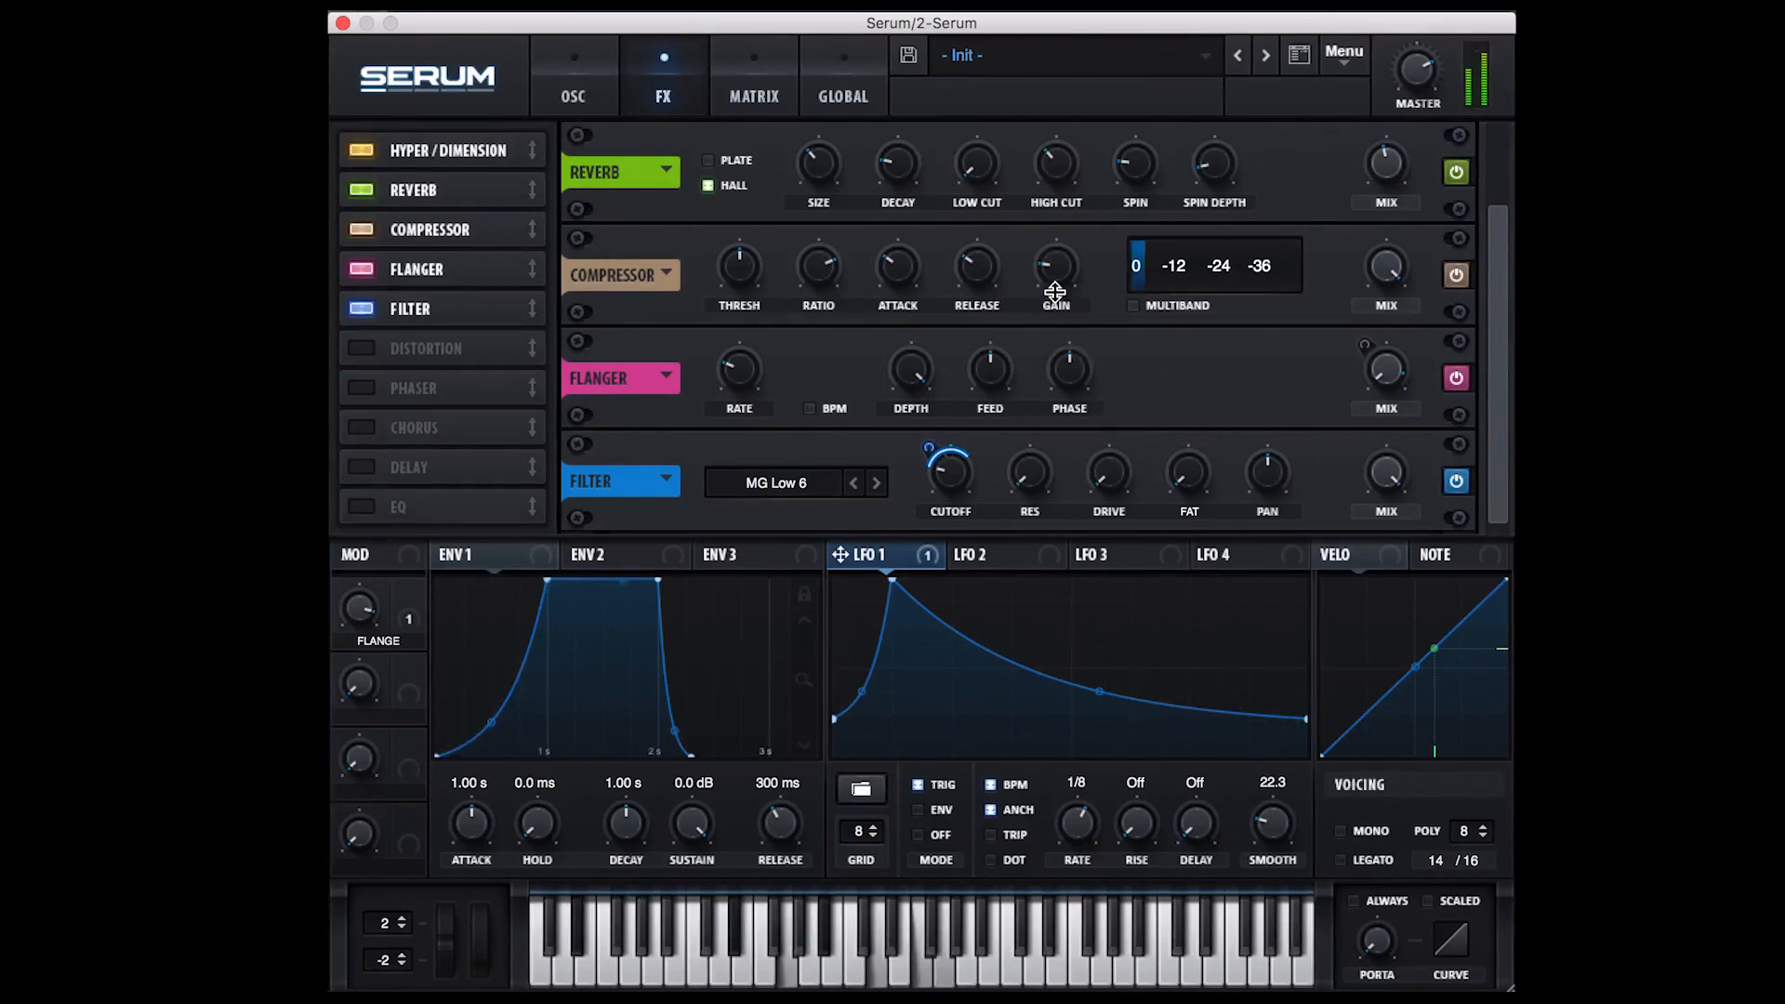
click(604, 100)
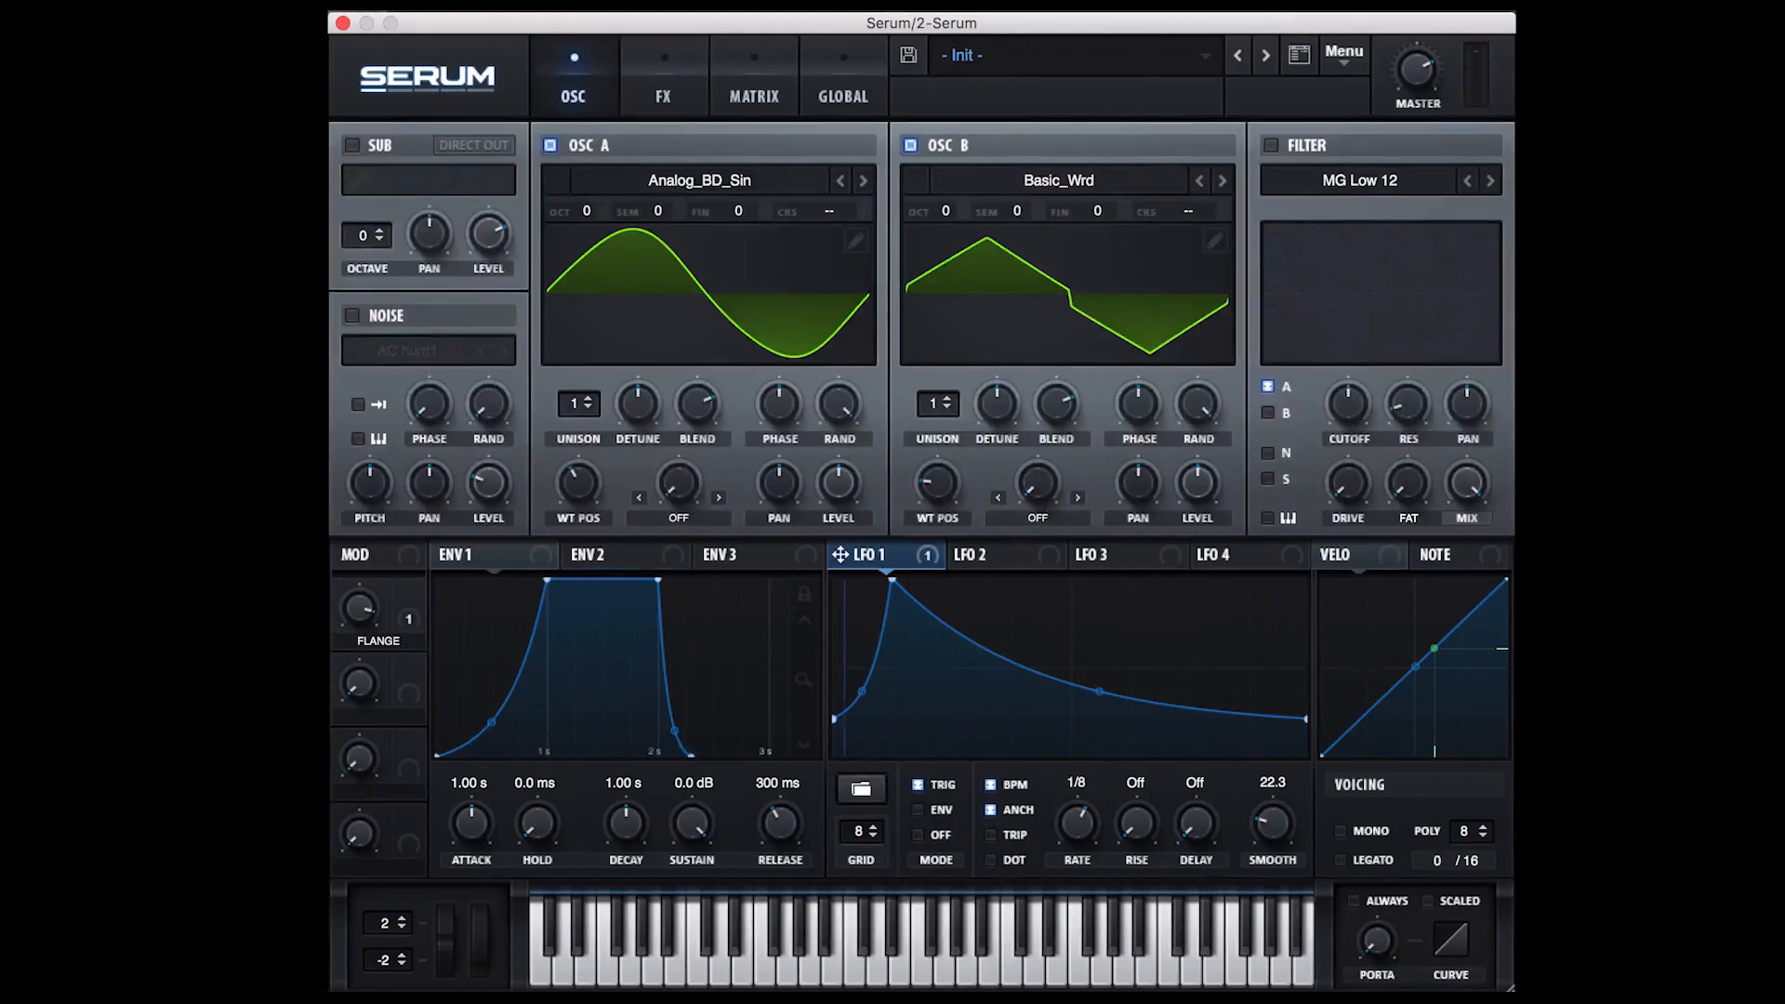